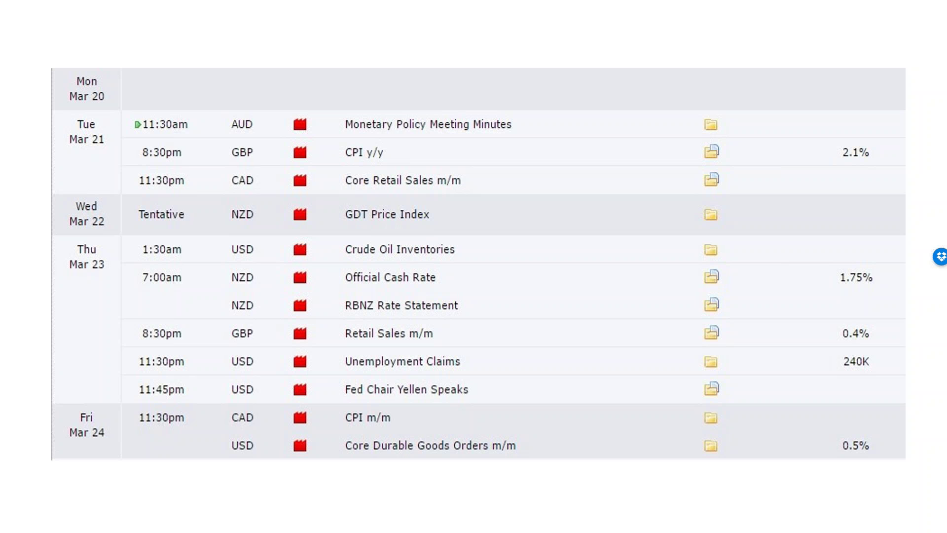
# - Highlight Unemployment Claims, Fed Chair Yellen Speaks, the two NZD rate events and Monetary Policy Meeting Minutes with freehand ink, and erase the marks
pyautogui.moveTo(500, 351)
pyautogui.mouseDown()
pyautogui.moveTo(470, 360)
pyautogui.moveTo(492, 372)
pyautogui.mouseUp()
pyautogui.moveTo(516, 388)
pyautogui.mouseDown()
pyautogui.moveTo(487, 388)
pyautogui.moveTo(498, 379)
pyautogui.moveTo(496, 399)
pyautogui.mouseUp()
pyautogui.moveTo(467, 275)
pyautogui.mouseDown()
pyautogui.moveTo(482, 307)
pyautogui.moveTo(560, 282)
pyautogui.moveTo(497, 290)
pyautogui.moveTo(514, 299)
pyautogui.mouseUp()
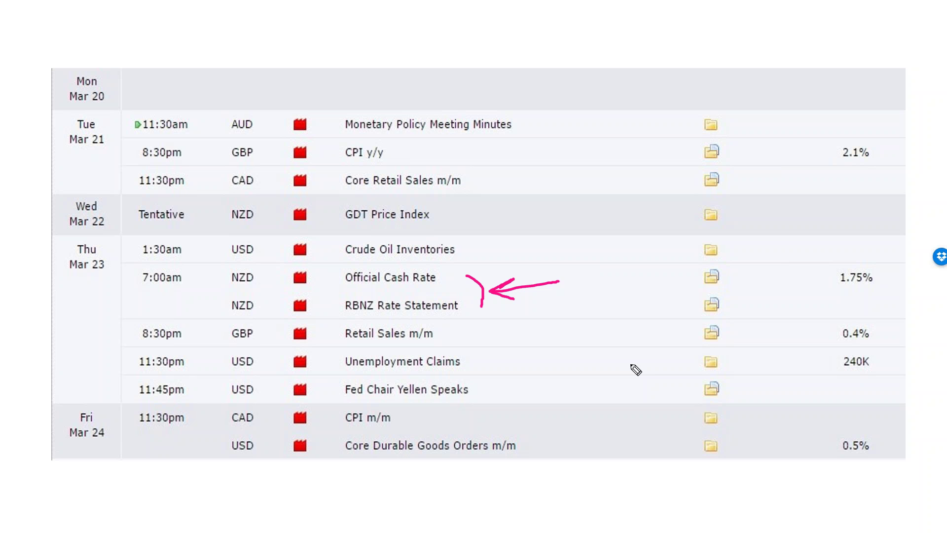
pyautogui.moveTo(530, 126); pyautogui.dragTo(578, 119)
pyautogui.press('e')
# - Handwrite NZD/USD beside the Official Cash Rate and RBNZ Rate Statement events, and clear the screen ink
pyautogui.moveTo(499, 280)
pyautogui.mouseDown()
pyautogui.moveTo(502, 306)
pyautogui.moveTo(525, 269)
pyautogui.moveTo(545, 298)
pyautogui.moveTo(590, 288)
pyautogui.mouseUp()
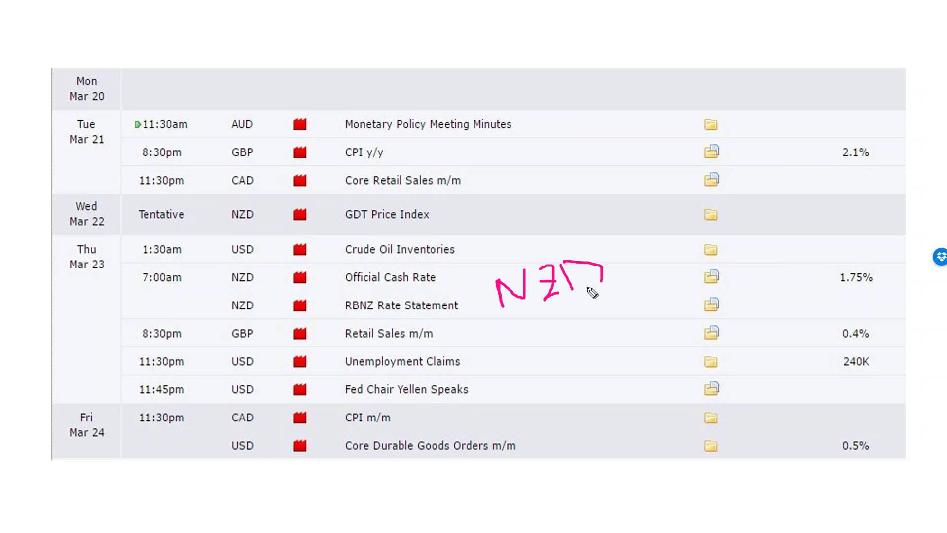
pyautogui.moveTo(608, 229); pyautogui.dragTo(619, 290)
pyautogui.moveTo(633, 250)
pyautogui.mouseDown()
pyautogui.moveTo(642, 267)
pyautogui.moveTo(659, 259)
pyautogui.mouseUp()
pyautogui.moveTo(680, 232)
pyautogui.mouseDown()
pyautogui.moveTo(683, 256)
pyautogui.moveTo(665, 257)
pyautogui.moveTo(690, 256)
pyautogui.mouseUp()
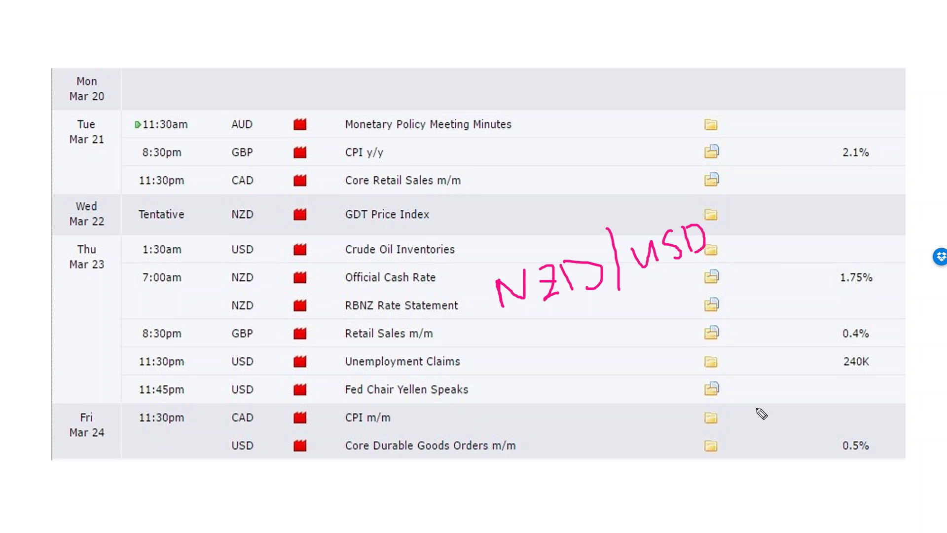
pyautogui.press('Escape')
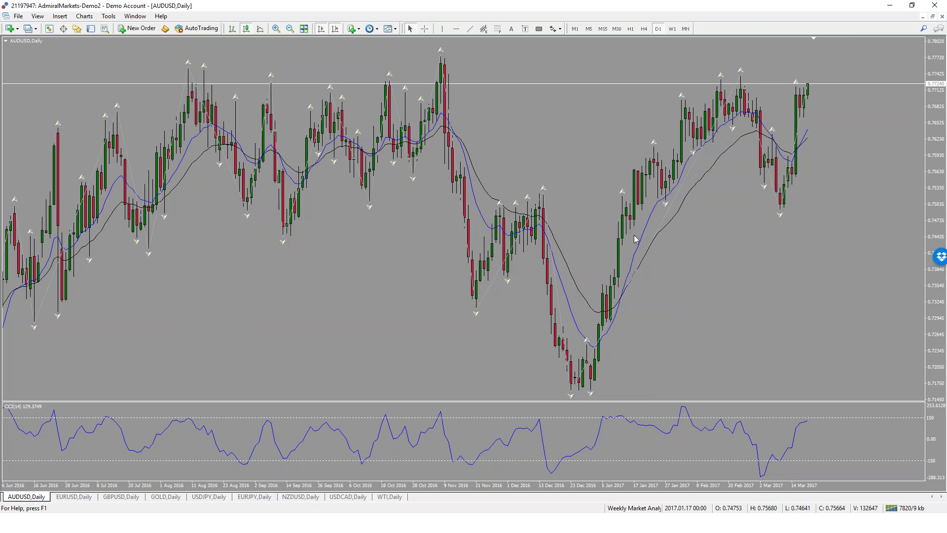
# - Draw a rectangle resistance zone on the AUDUSD daily chart at about 0.7732 to 0.7755, from June 2016 to beyond the latest candle
pyautogui.click(290, 30)
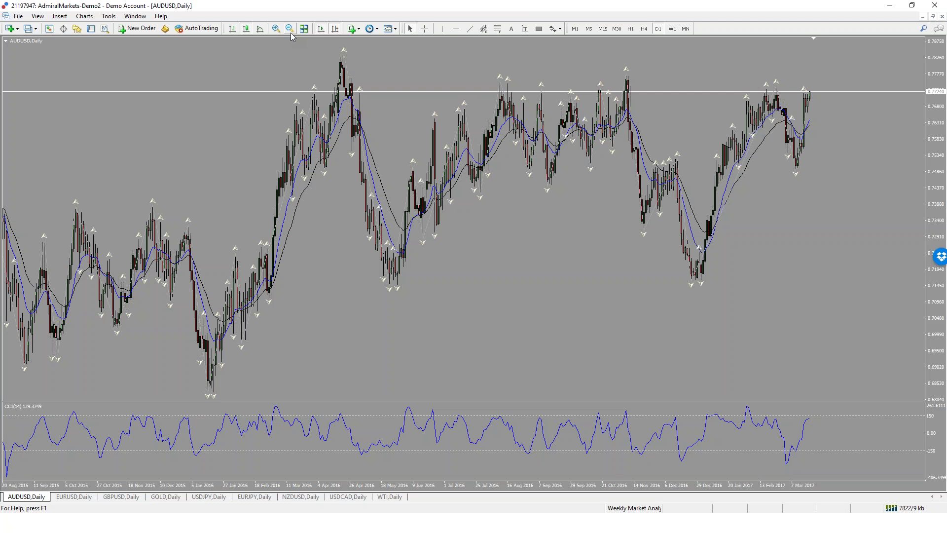
pyautogui.click(539, 28)
pyautogui.moveTo(418, 80); pyautogui.dragTo(851, 84)
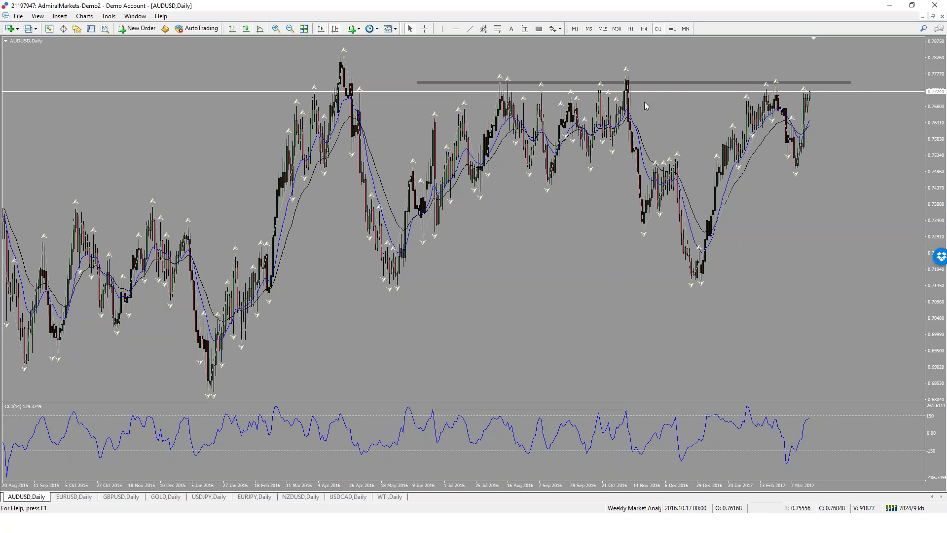
pyautogui.doubleClick(417, 82)
pyautogui.moveTo(417, 88); pyautogui.dragTo(416, 89)
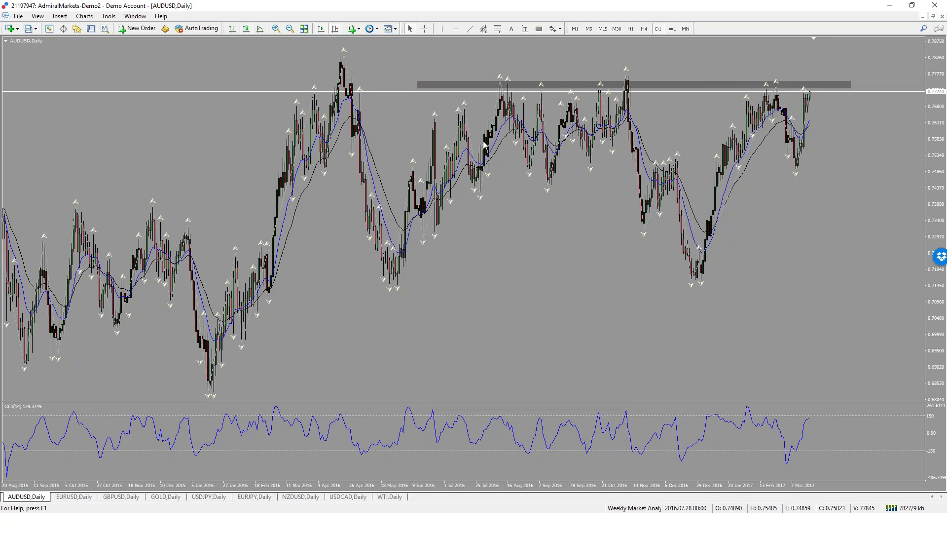
# - Mark the AUDUSD swing highs along the resistance zone and circle the latest candles with yellow ink, clearing the marks each time
pyautogui.click(275, 30)
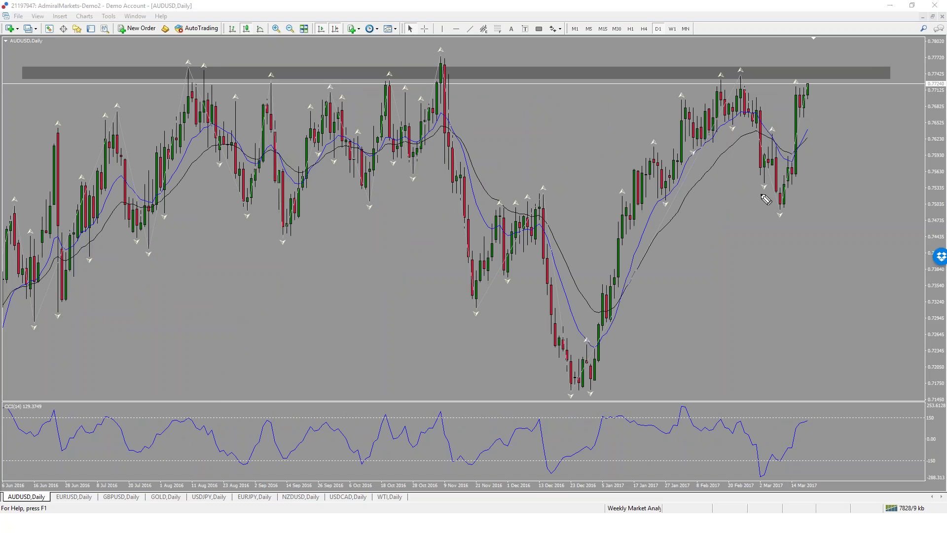
pyautogui.moveTo(187, 92); pyautogui.dragTo(213, 76)
pyautogui.moveTo(221, 69); pyautogui.dragTo(171, 97)
pyautogui.moveTo(253, 91); pyautogui.dragTo(260, 91)
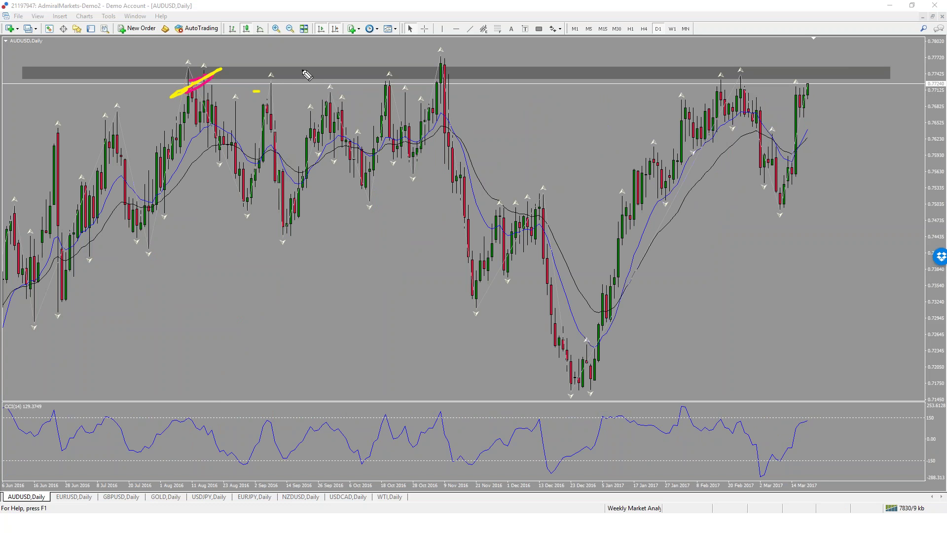
pyautogui.moveTo(321, 93)
pyautogui.mouseDown()
pyautogui.moveTo(370, 74)
pyautogui.moveTo(417, 72)
pyautogui.mouseUp()
pyautogui.moveTo(432, 79); pyautogui.dragTo(480, 70)
pyautogui.moveTo(721, 98); pyautogui.dragTo(753, 79)
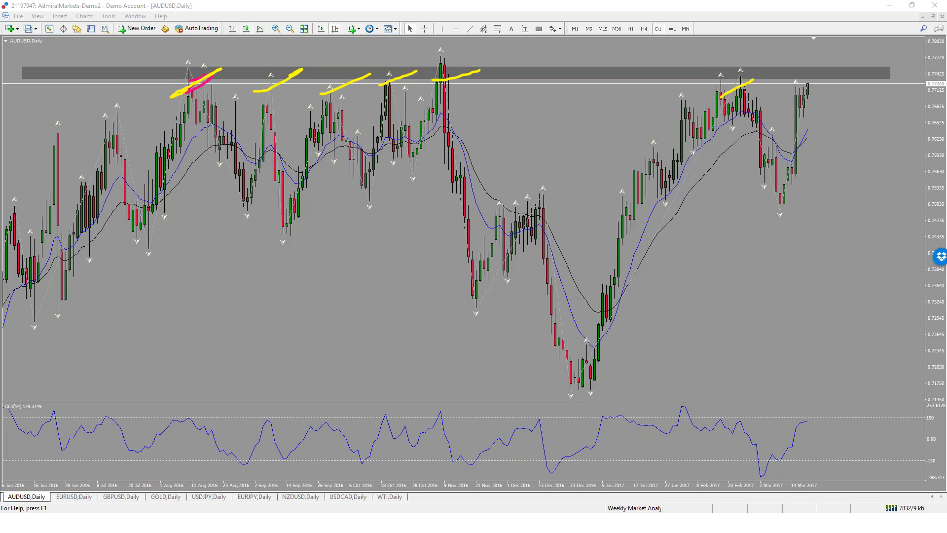
pyautogui.press('Escape')
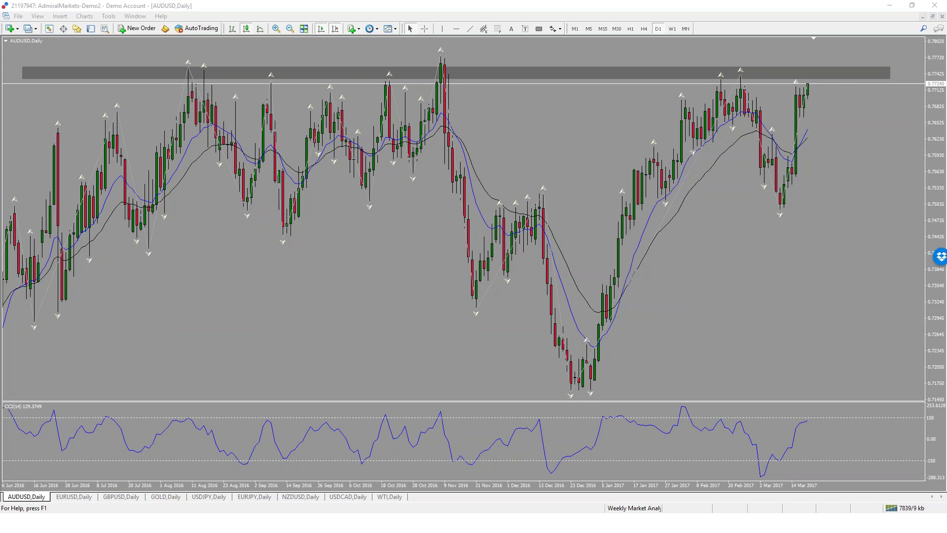
pyautogui.moveTo(792, 74)
pyautogui.mouseDown()
pyautogui.moveTo(845, 98)
pyautogui.moveTo(784, 74)
pyautogui.mouseUp()
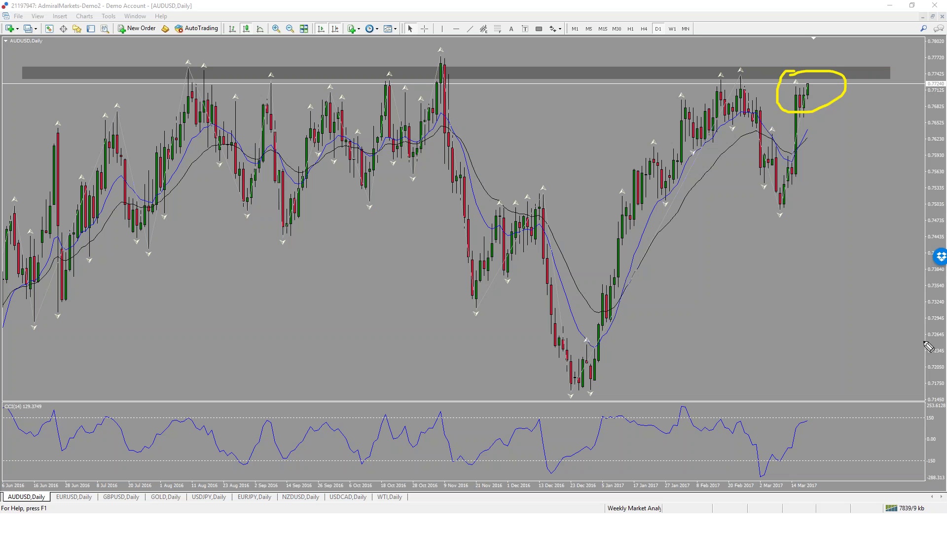
pyautogui.press('Escape')
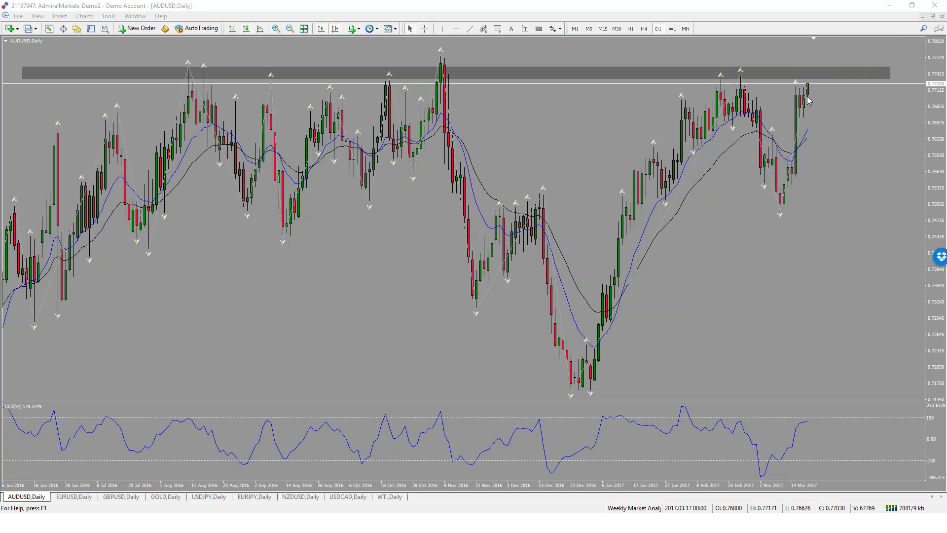
# - Sketch an AUDUSD breakout candle above the resistance zone with upward arrows from it and the March low, clear the ink and restore the price scale
pyautogui.moveTo(939, 121); pyautogui.dragTo(939, 140)
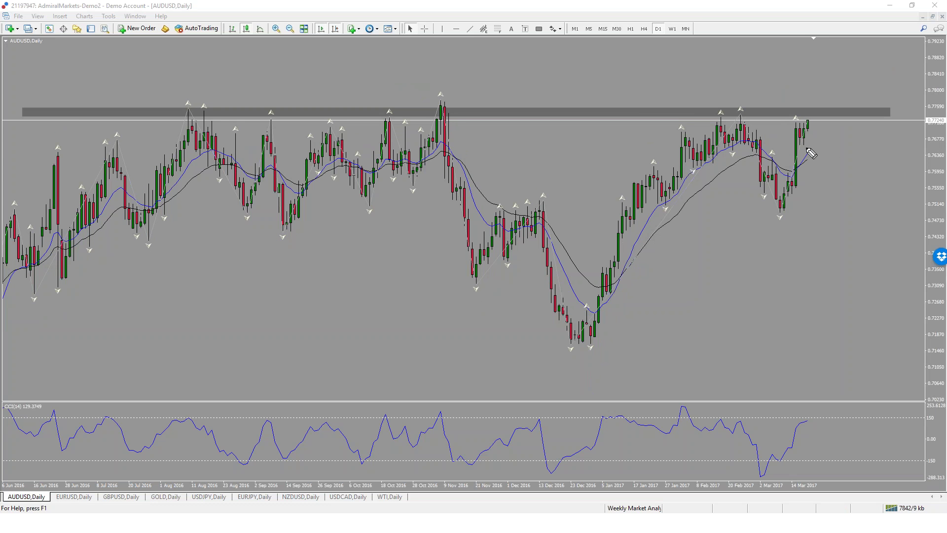
pyautogui.moveTo(807, 130); pyautogui.dragTo(808, 106)
pyautogui.moveTo(808, 87); pyautogui.dragTo(808, 128)
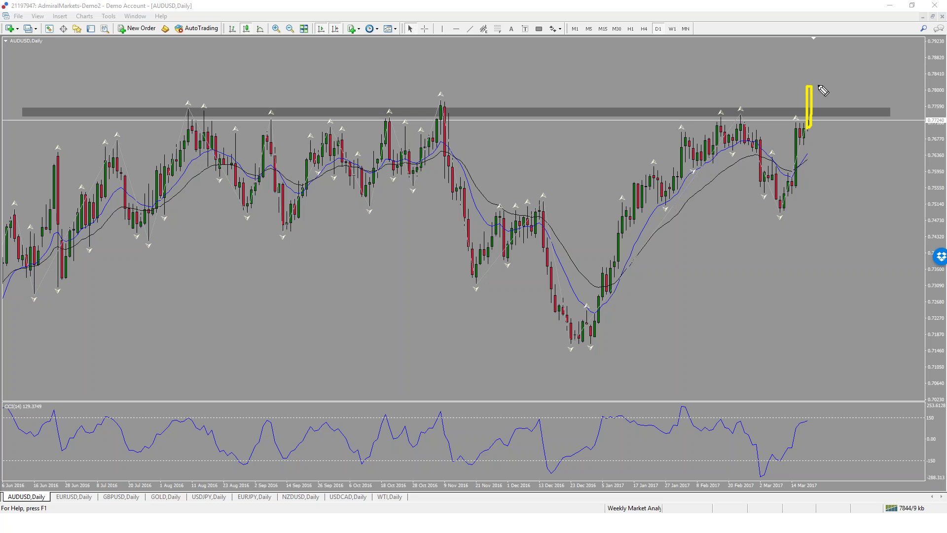
pyautogui.moveTo(818, 85)
pyautogui.mouseDown()
pyautogui.moveTo(836, 59)
pyautogui.moveTo(845, 69)
pyautogui.mouseUp()
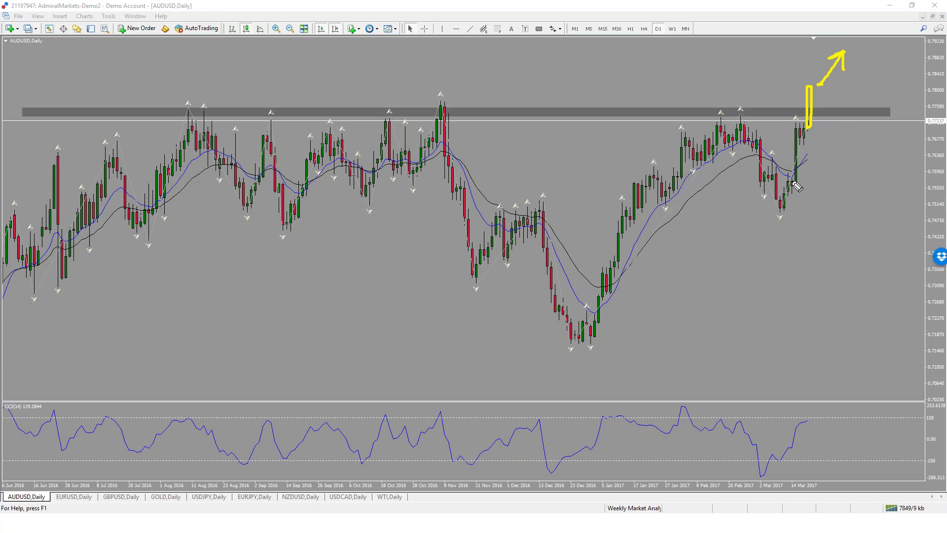
pyautogui.moveTo(781, 205)
pyautogui.mouseDown()
pyautogui.moveTo(838, 205)
pyautogui.moveTo(833, 160)
pyautogui.moveTo(856, 82)
pyautogui.moveTo(835, 97)
pyautogui.mouseUp()
pyautogui.moveTo(825, 183); pyautogui.dragTo(820, 203)
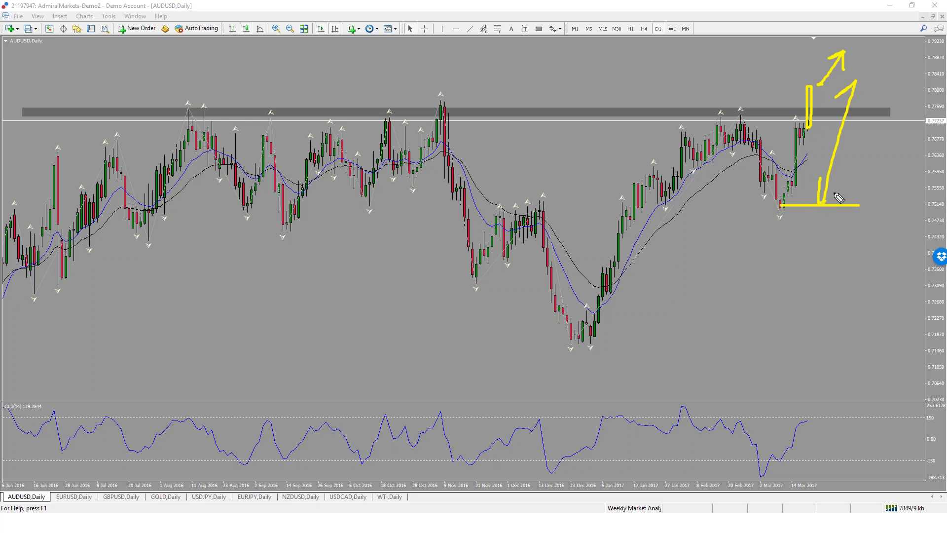
pyautogui.moveTo(858, 86); pyautogui.dragTo(864, 113)
pyautogui.press('Escape')
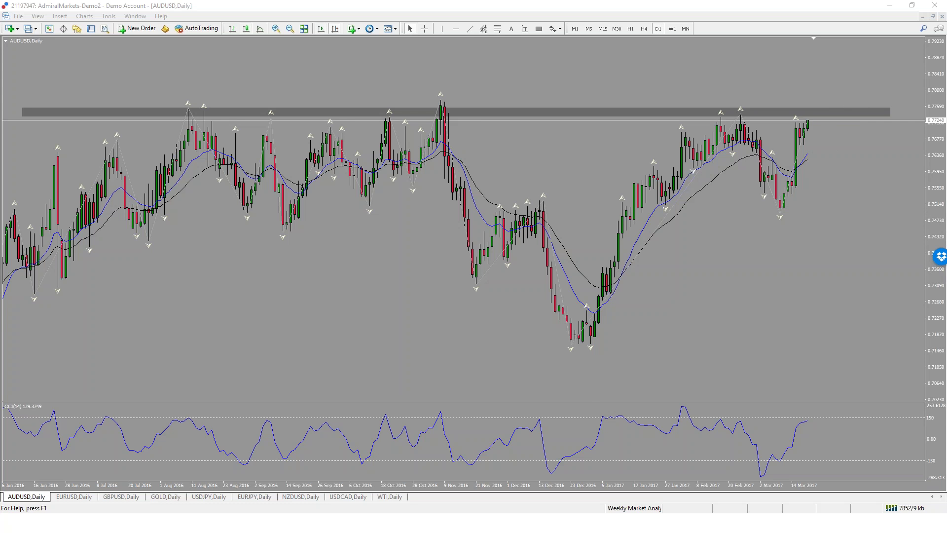
pyautogui.doubleClick(926, 161)
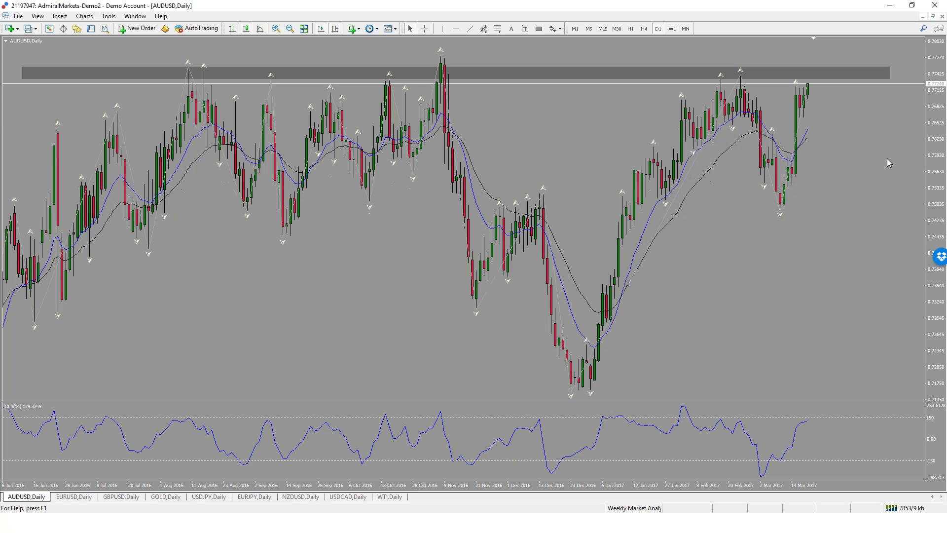
# - Sketch a rejection at the AUDUSD resistance zone with a downward arrow and a line from the November high, and clear the ink
pyautogui.click(277, 28)
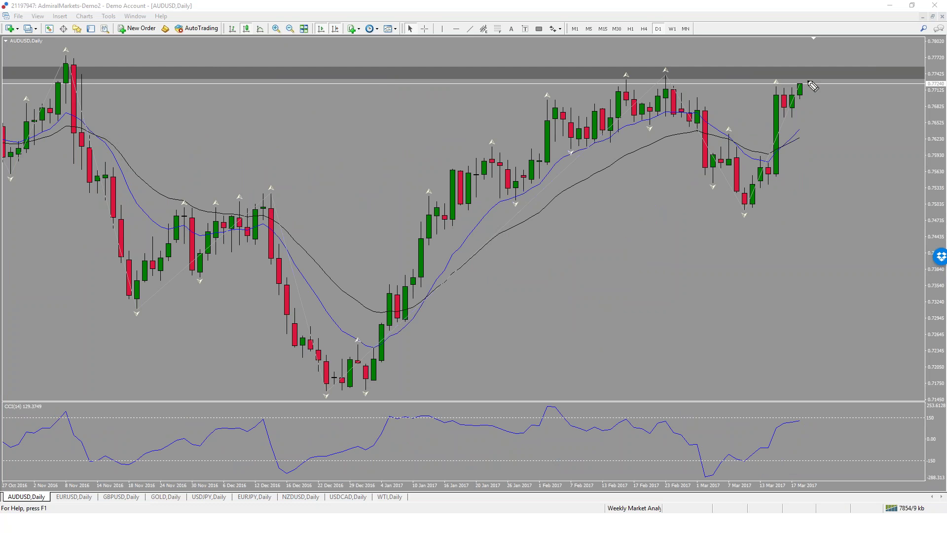
pyautogui.moveTo(796, 76)
pyautogui.mouseDown()
pyautogui.moveTo(802, 91)
pyautogui.moveTo(798, 68)
pyautogui.mouseUp()
pyautogui.moveTo(805, 77)
pyautogui.mouseDown()
pyautogui.moveTo(805, 93)
pyautogui.moveTo(812, 89)
pyautogui.moveTo(804, 79)
pyautogui.moveTo(828, 88)
pyautogui.moveTo(861, 187)
pyautogui.moveTo(868, 165)
pyautogui.mouseUp()
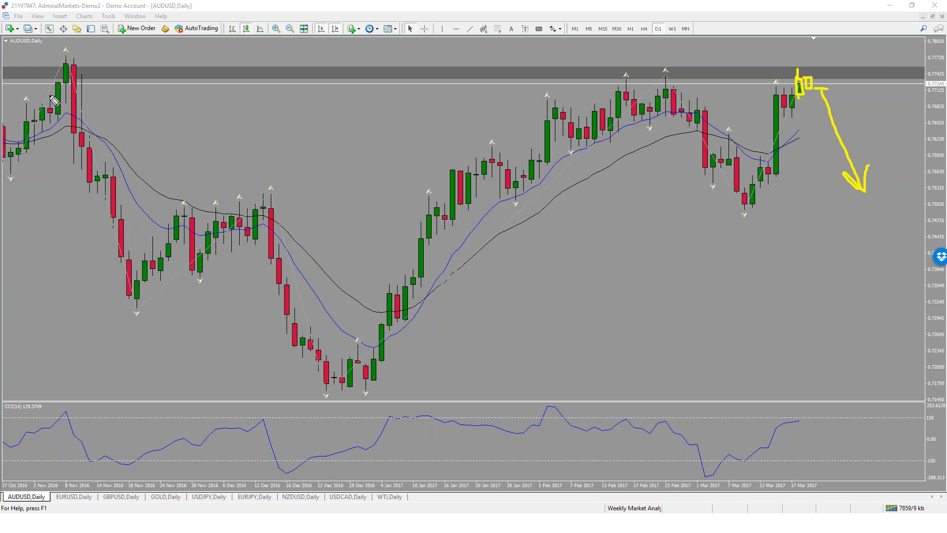
pyautogui.moveTo(66, 75); pyautogui.dragTo(572, 75)
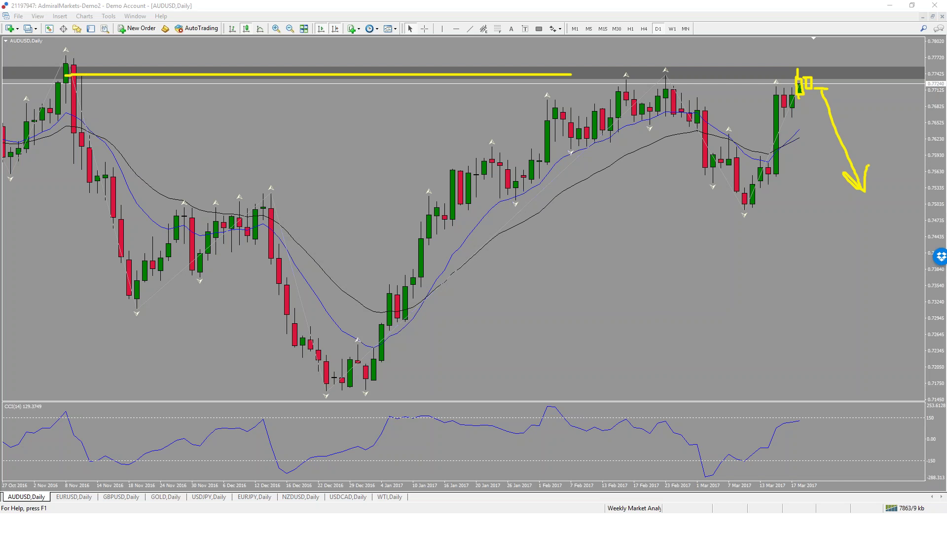
pyautogui.press('Escape')
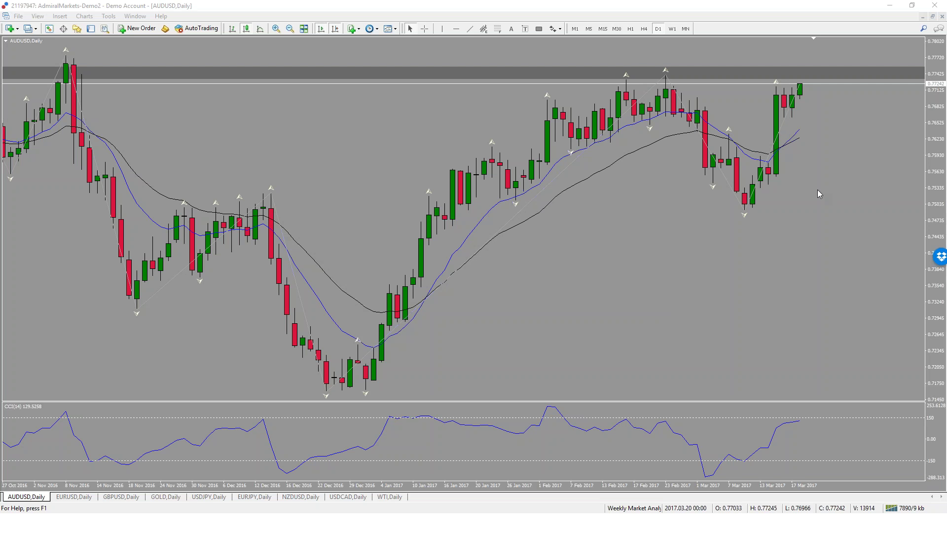
# - Open the EURUSD daily chart, adjust the blue resistance line's end at the latest candle, and briefly circle that area with ink
pyautogui.click(76, 498)
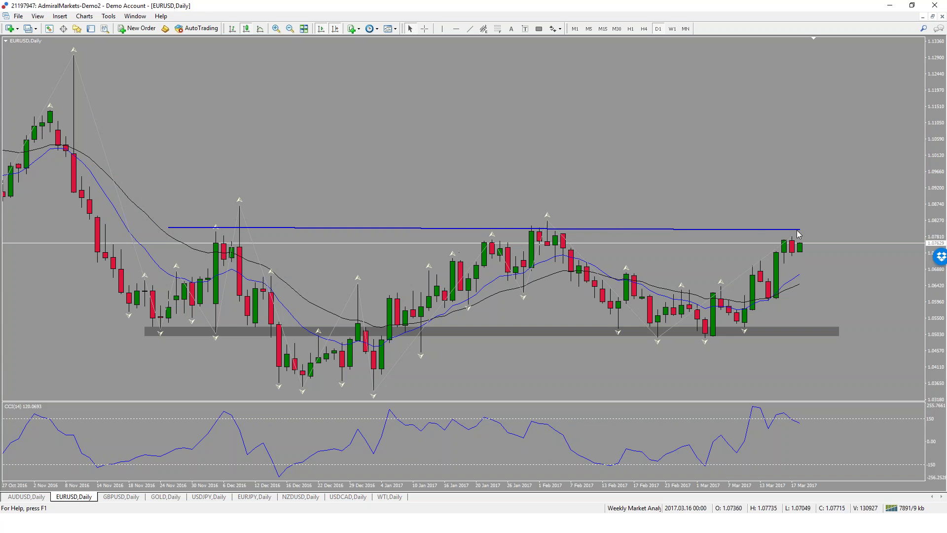
pyautogui.moveTo(800, 229); pyautogui.dragTo(801, 230)
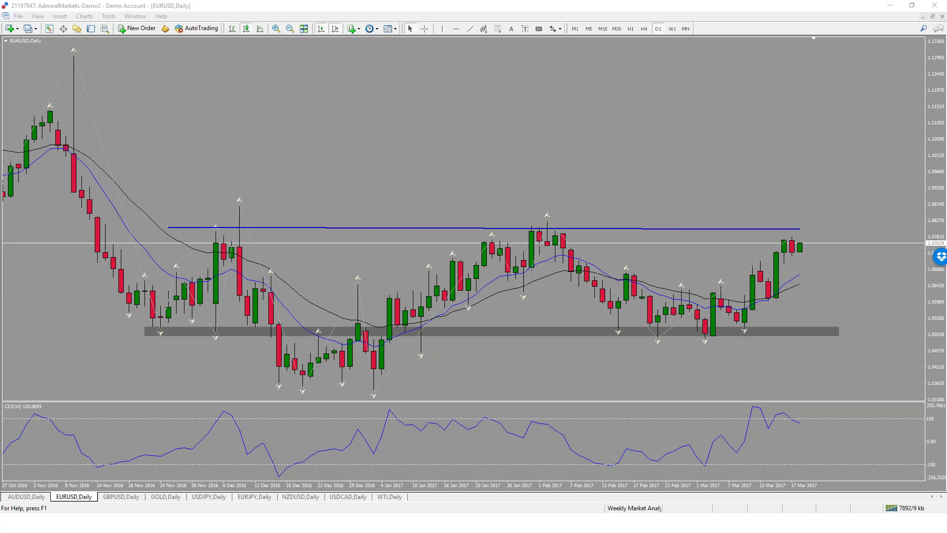
pyautogui.moveTo(811, 233)
pyautogui.mouseDown()
pyautogui.moveTo(784, 236)
pyautogui.moveTo(796, 239)
pyautogui.mouseUp()
pyautogui.press('Escape')
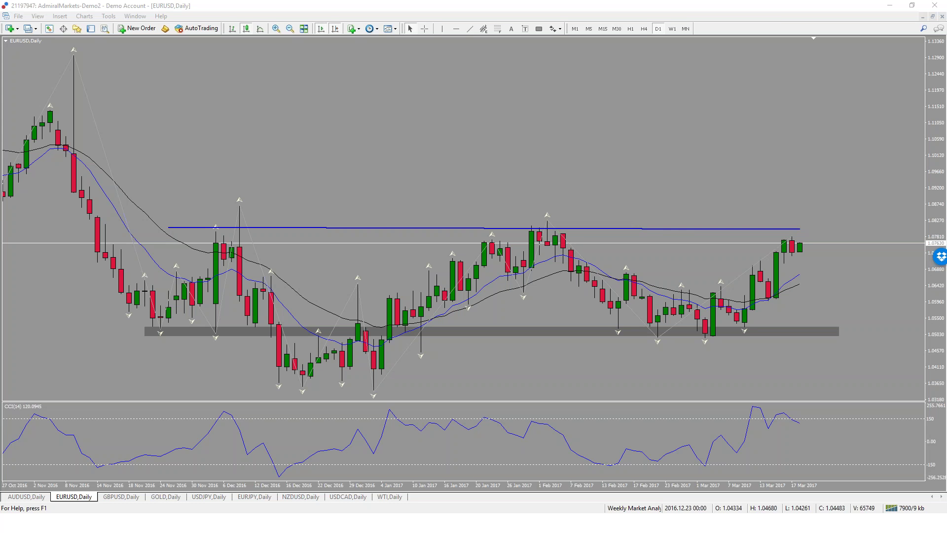
# - Sketch a EURUSD breakout candle above the blue line, a curved price path and upward arrows, and clear the ink
pyautogui.click(290, 30)
pyautogui.click(290, 30)
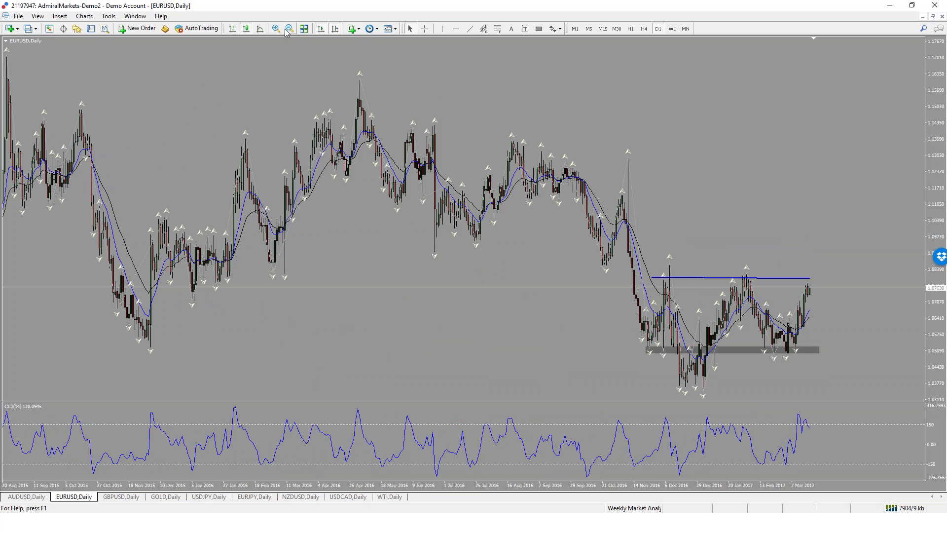
pyautogui.click(276, 29)
pyautogui.click(277, 29)
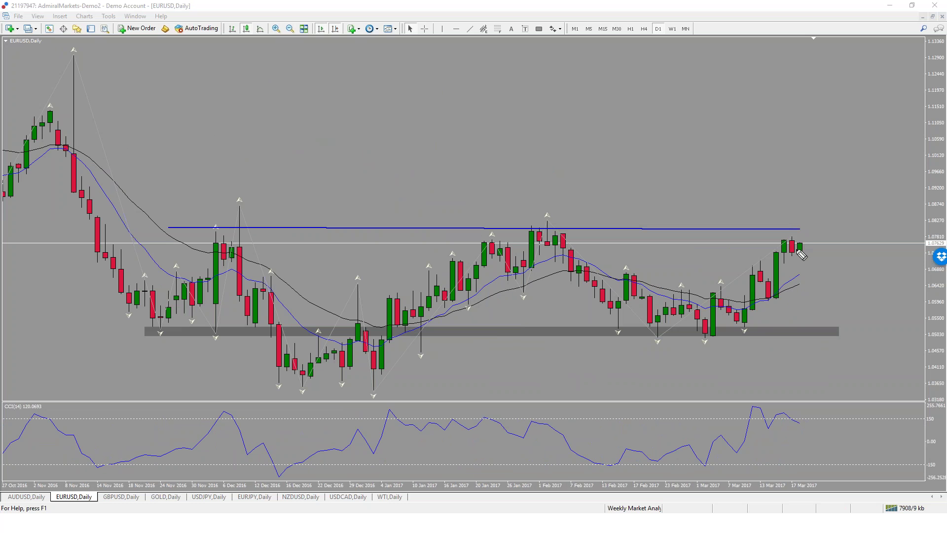
pyautogui.moveTo(800, 235)
pyautogui.mouseDown()
pyautogui.moveTo(800, 205)
pyautogui.moveTo(805, 257)
pyautogui.mouseUp()
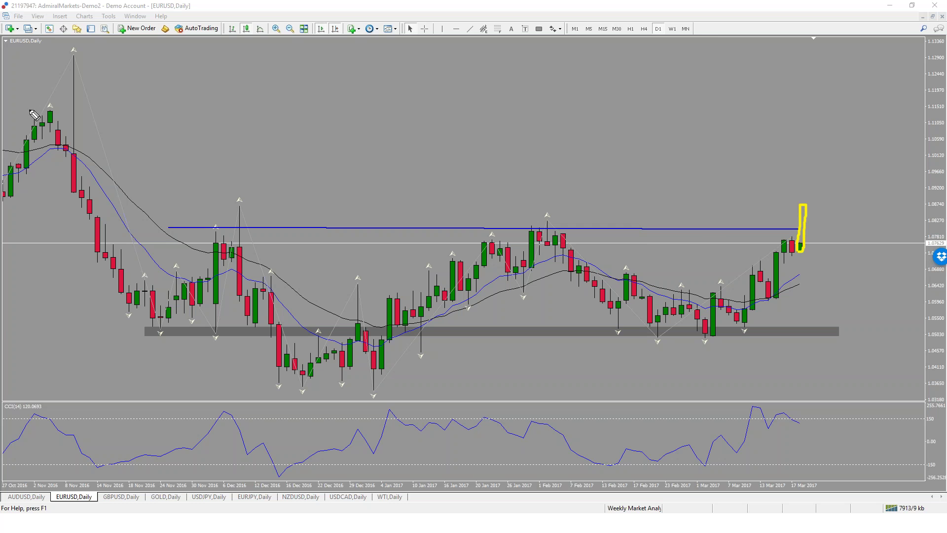
pyautogui.moveTo(28, 126)
pyautogui.mouseDown()
pyautogui.moveTo(67, 125)
pyautogui.moveTo(77, 110)
pyautogui.moveTo(153, 308)
pyautogui.moveTo(262, 334)
pyautogui.moveTo(594, 273)
pyautogui.moveTo(664, 199)
pyautogui.mouseUp()
pyautogui.moveTo(705, 131)
pyautogui.mouseDown()
pyautogui.moveTo(725, 84)
pyautogui.moveTo(666, 117)
pyautogui.mouseUp()
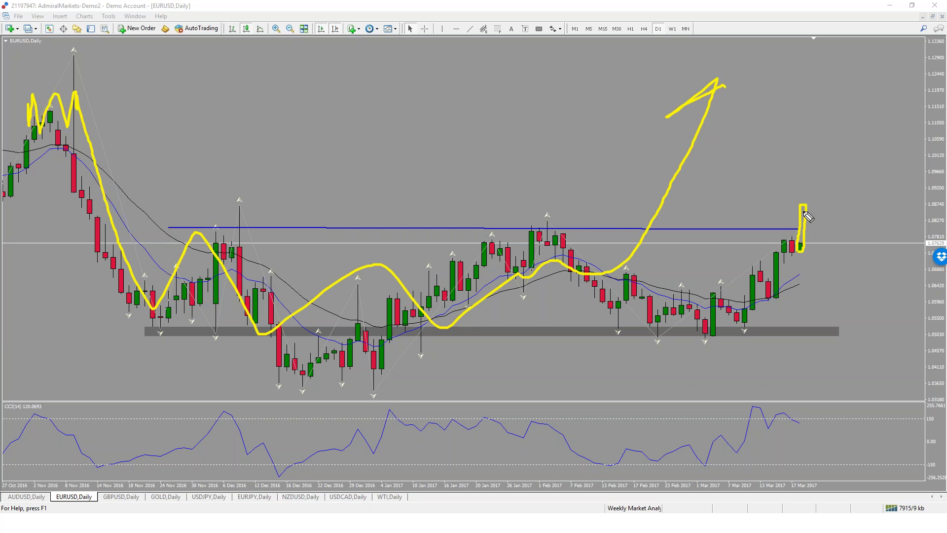
pyautogui.moveTo(813, 203)
pyautogui.mouseDown()
pyautogui.moveTo(839, 142)
pyautogui.moveTo(848, 183)
pyautogui.mouseUp()
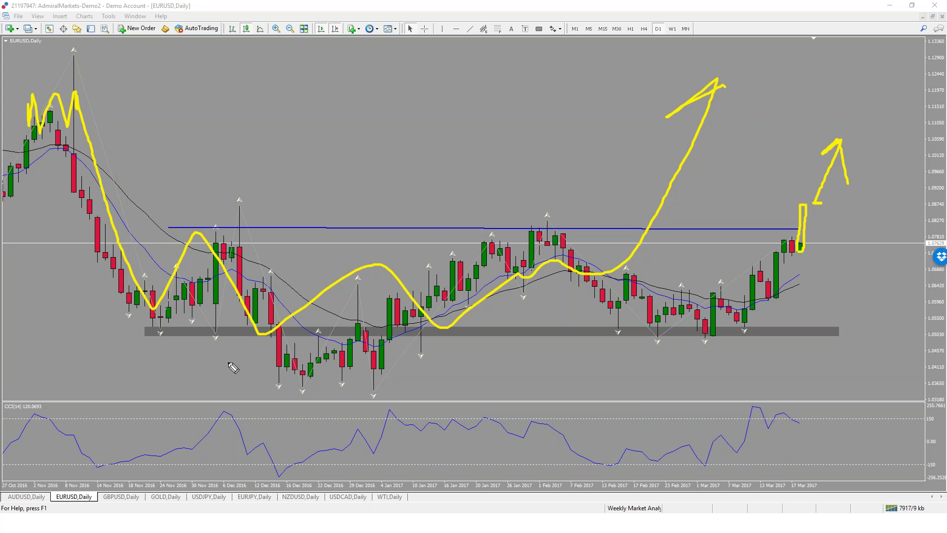
pyautogui.press('Escape')
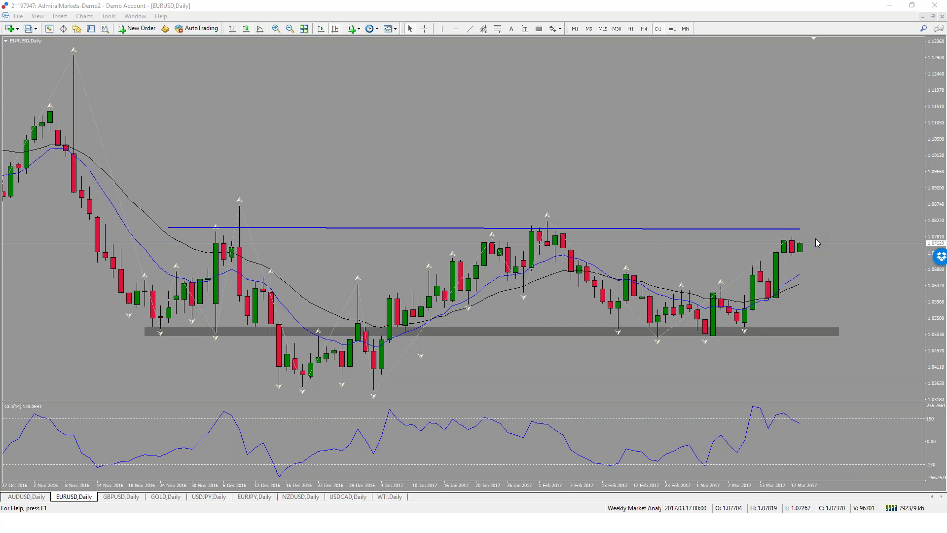
# - Circle the latest EURUSD candles at the blue resistance line, draw an arrow down towards the grey support zone, and erase the ink
pyautogui.moveTo(795, 221)
pyautogui.mouseDown()
pyautogui.moveTo(782, 236)
pyautogui.moveTo(823, 240)
pyautogui.moveTo(799, 222)
pyautogui.mouseUp()
pyautogui.moveTo(823, 253)
pyautogui.mouseDown()
pyautogui.moveTo(863, 324)
pyautogui.moveTo(846, 311)
pyautogui.moveTo(870, 299)
pyautogui.mouseUp()
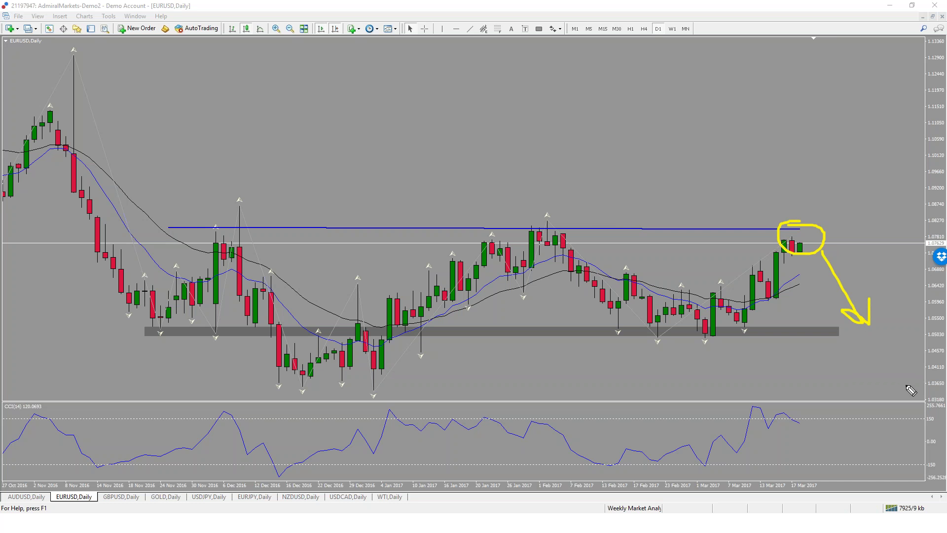
pyautogui.press('e')
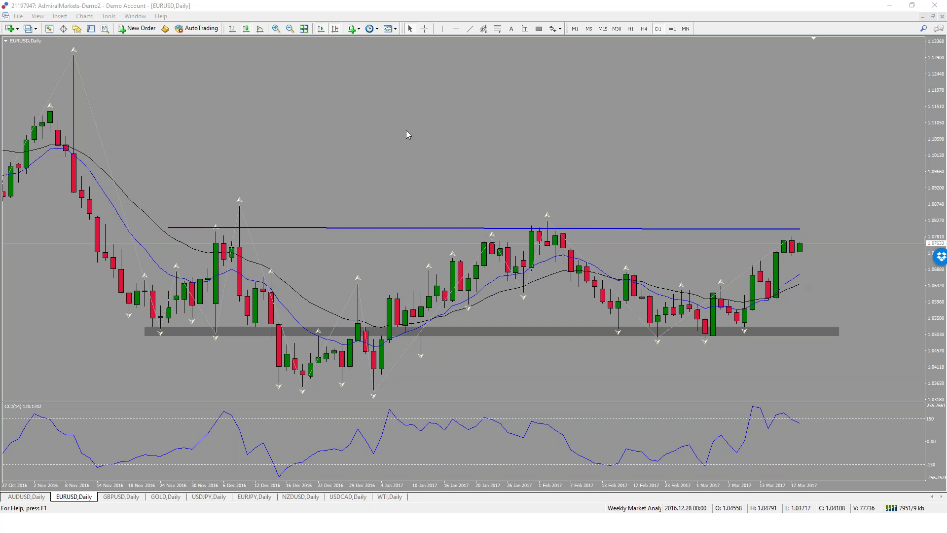
pyautogui.click(801, 267)
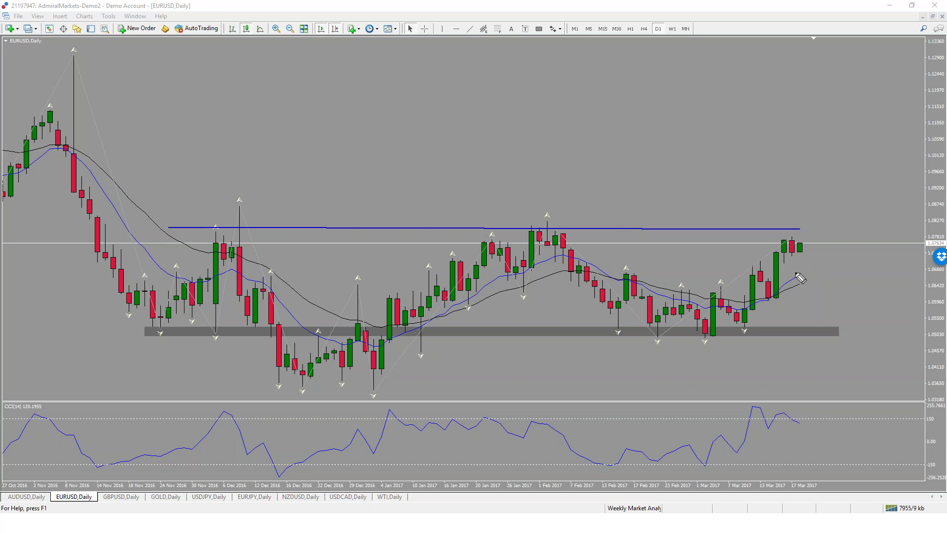
# - Mark the latest EURUSD candles with ink, sketch a stroke down from them towards the grey support zone, and clear the ink
pyautogui.click(788, 239)
pyautogui.moveTo(795, 237)
pyautogui.mouseDown()
pyautogui.moveTo(784, 236)
pyautogui.moveTo(795, 256)
pyautogui.mouseUp()
pyautogui.moveTo(799, 242)
pyautogui.mouseDown()
pyautogui.moveTo(809, 241)
pyautogui.moveTo(830, 299)
pyautogui.mouseUp()
pyautogui.press('Escape')
pyautogui.moveTo(802, 254)
pyautogui.mouseDown()
pyautogui.moveTo(801, 276)
pyautogui.moveTo(801, 255)
pyautogui.moveTo(806, 262)
pyautogui.mouseUp()
pyautogui.press('Escape')
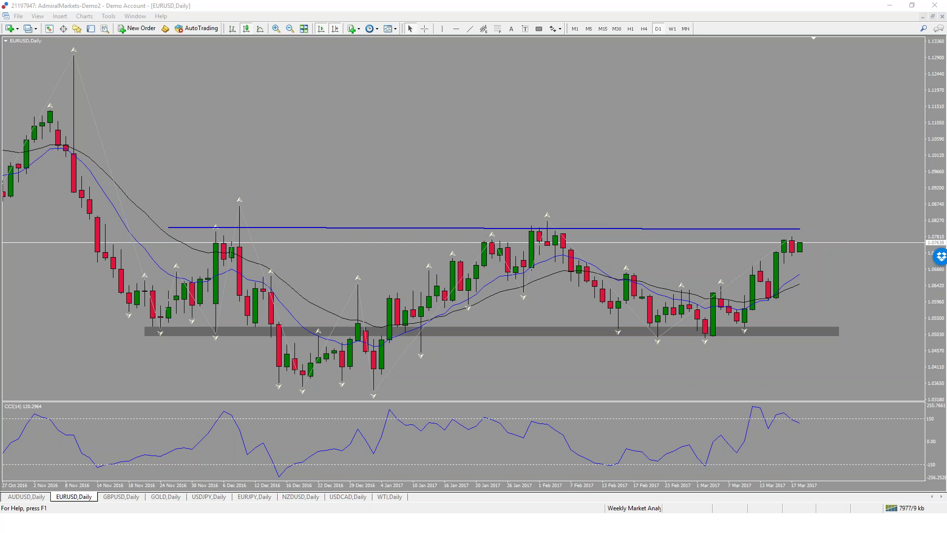
# - Circle the latest EURUSD candles at the blue resistance line, mark the December and February highs there, and erase the ink
pyautogui.moveTo(762, 222)
pyautogui.mouseDown()
pyautogui.moveTo(793, 216)
pyautogui.moveTo(821, 234)
pyautogui.moveTo(780, 225)
pyautogui.mouseUp()
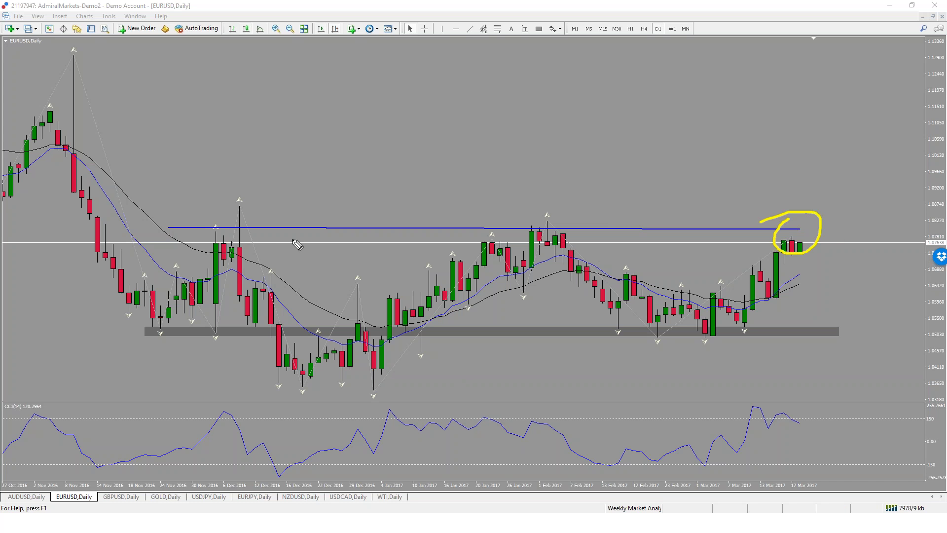
pyautogui.moveTo(213, 253); pyautogui.dragTo(284, 193)
pyautogui.moveTo(529, 218); pyautogui.dragTo(581, 248)
pyautogui.moveTo(763, 147)
pyautogui.mouseDown()
pyautogui.moveTo(786, 161)
pyautogui.moveTo(784, 195)
pyautogui.mouseUp()
pyautogui.press('e')
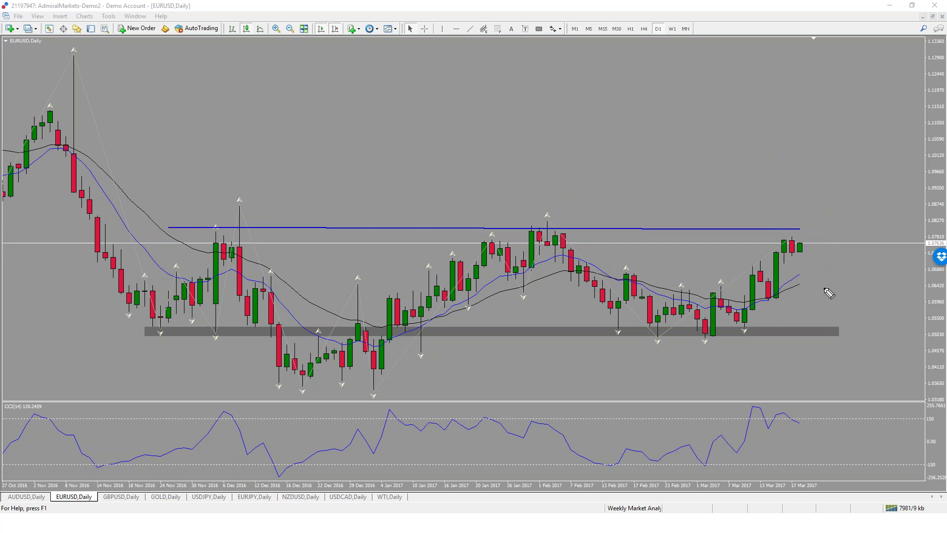
# - Circle the latest EURUSD candles, draw one arrow down towards support and one up above the blue line, and clear the ink
pyautogui.moveTo(793, 223)
pyautogui.mouseDown()
pyautogui.moveTo(797, 252)
pyautogui.moveTo(809, 221)
pyautogui.moveTo(809, 246)
pyautogui.moveTo(860, 318)
pyautogui.mouseUp()
pyautogui.moveTo(844, 300); pyautogui.dragTo(858, 295)
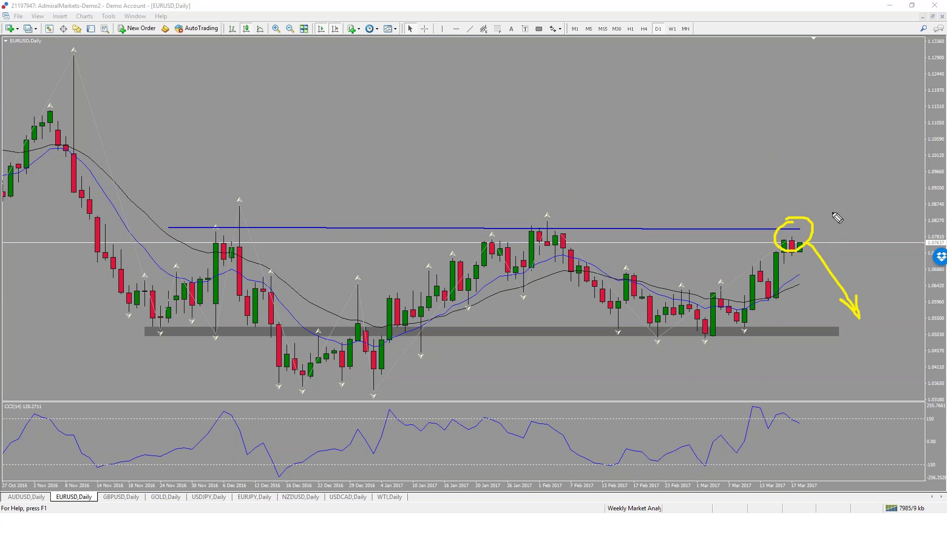
pyautogui.moveTo(839, 209)
pyautogui.mouseDown()
pyautogui.moveTo(860, 128)
pyautogui.moveTo(844, 143)
pyautogui.moveTo(863, 153)
pyautogui.mouseUp()
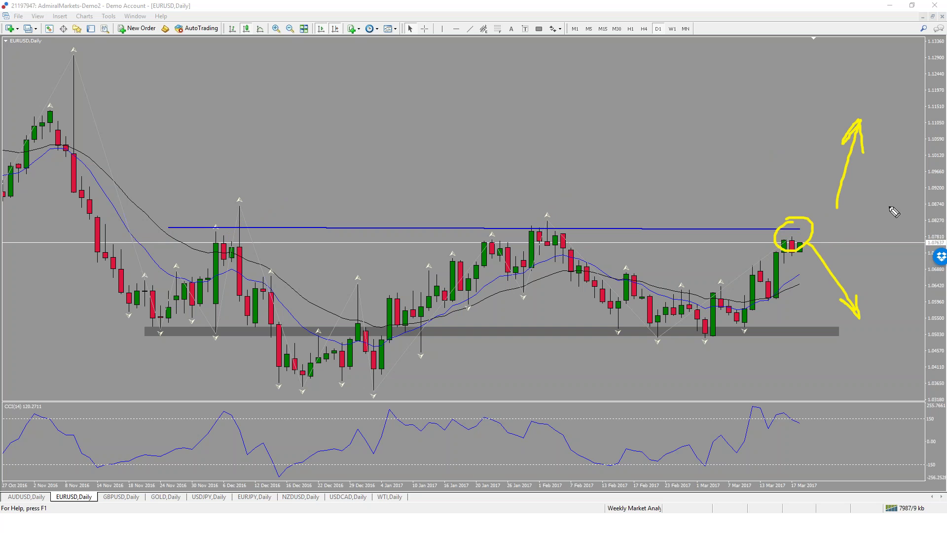
pyautogui.press('Escape')
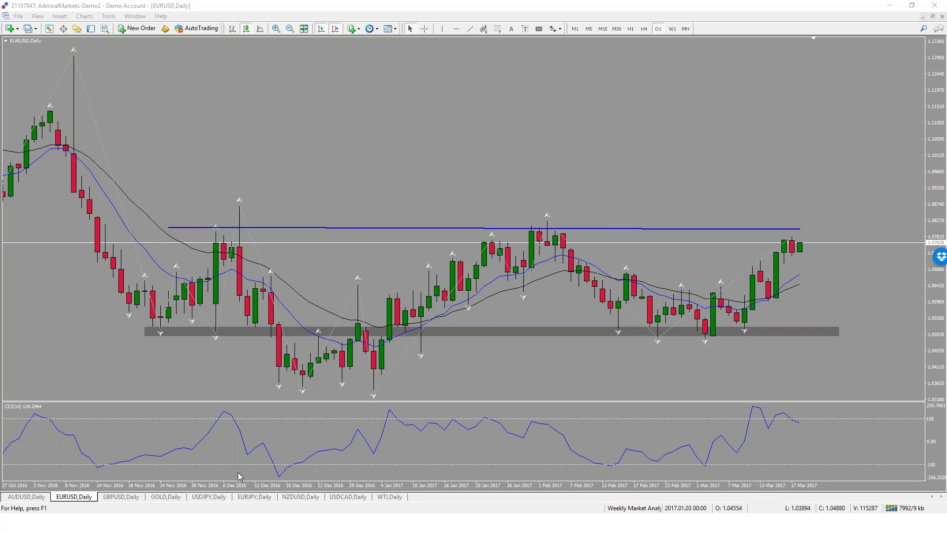
# - Open the GBPUSD daily chart, underline the latest price in ink, sketch strokes between the two blue range lines, and clear the ink
pyautogui.click(113, 497)
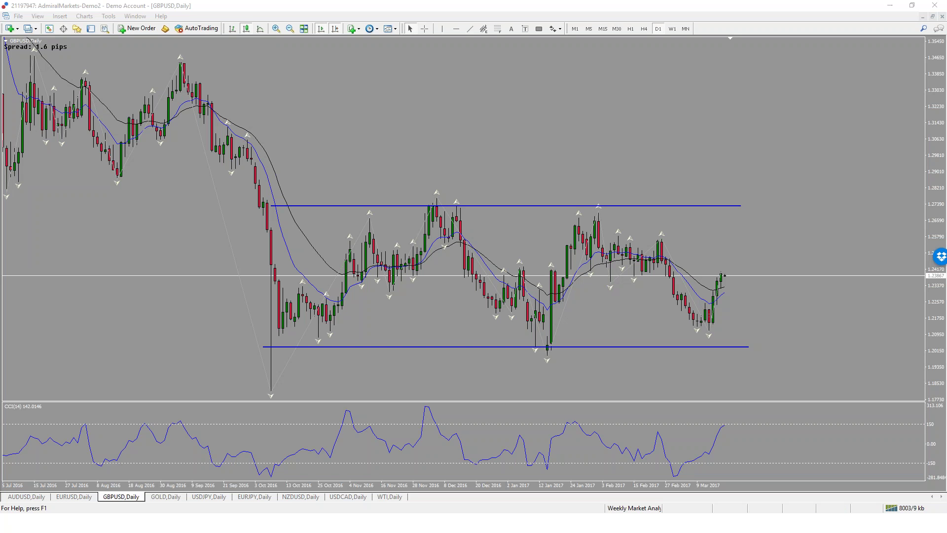
pyautogui.moveTo(748, 275); pyautogui.dragTo(748, 273)
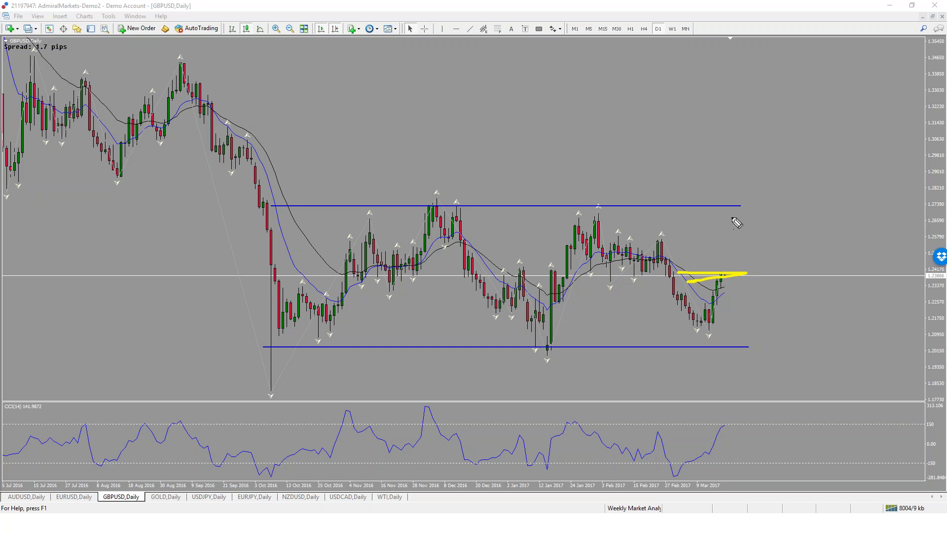
pyautogui.moveTo(751, 218); pyautogui.dragTo(754, 252)
pyautogui.moveTo(756, 296); pyautogui.dragTo(757, 323)
pyautogui.click(766, 331)
pyautogui.press('Escape')
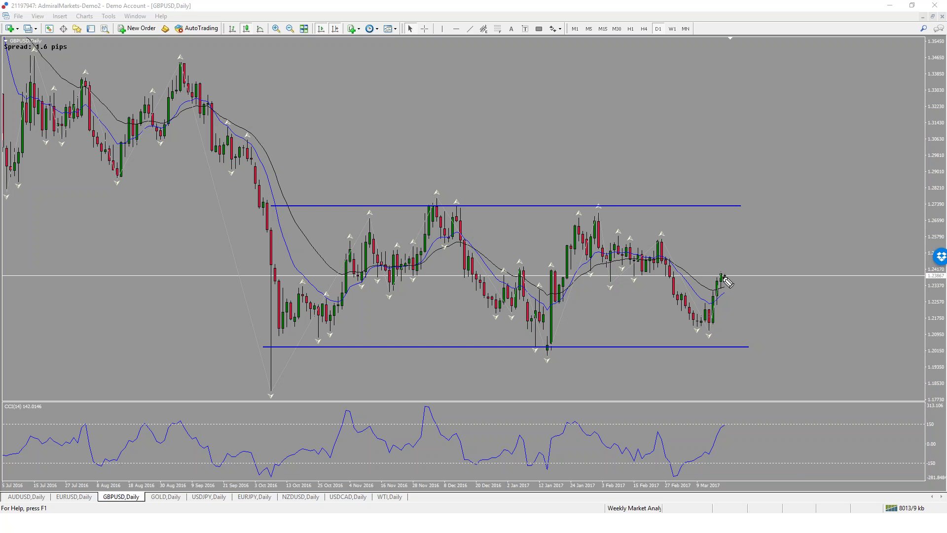
# - Draw an arrow from the latest GBPUSD candles down through the lower blue line, and erase the ink
pyautogui.moveTo(721, 282)
pyautogui.mouseDown()
pyautogui.moveTo(763, 409)
pyautogui.moveTo(767, 398)
pyautogui.mouseUp()
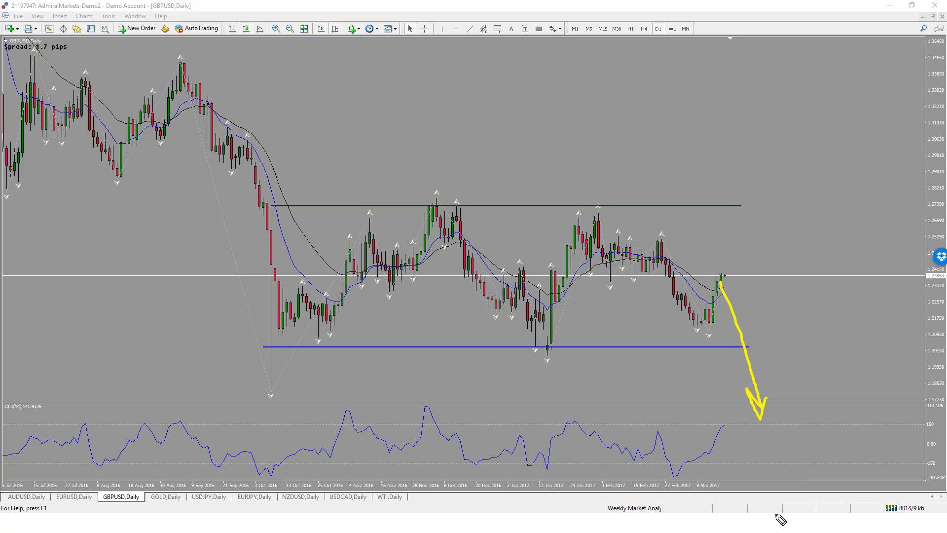
pyautogui.moveTo(660, 355); pyautogui.dragTo(688, 355)
pyautogui.press('e')
# - Shade the area just below GBPUSD's lower blue line with ink and highlight the October and January touches on that line
pyautogui.moveTo(687, 357)
pyautogui.mouseDown()
pyautogui.moveTo(710, 357)
pyautogui.moveTo(712, 376)
pyautogui.mouseUp()
pyautogui.moveTo(710, 371)
pyautogui.mouseDown()
pyautogui.moveTo(661, 361)
pyautogui.moveTo(672, 353)
pyautogui.moveTo(718, 375)
pyautogui.moveTo(721, 360)
pyautogui.moveTo(683, 360)
pyautogui.mouseUp()
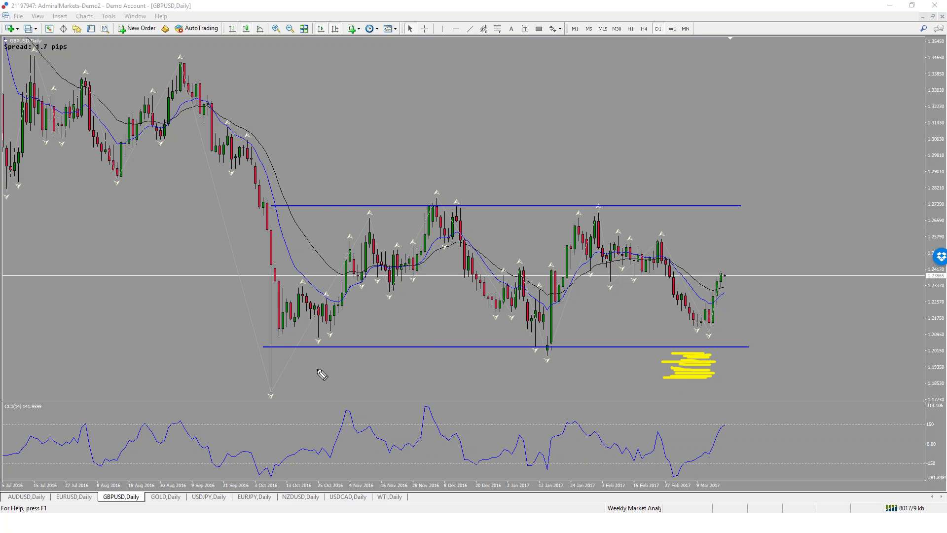
pyautogui.click(292, 361)
pyautogui.moveTo(247, 348); pyautogui.dragTo(296, 347)
pyautogui.moveTo(516, 349); pyautogui.dragTo(538, 347)
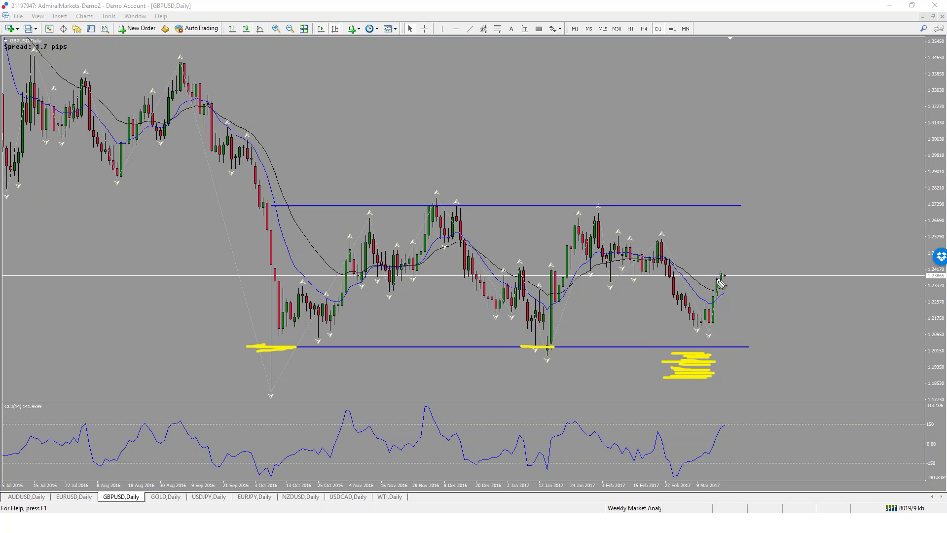
# - Sketch a curved GBPUSD drop through the lower blue line, clear it, draw a stepped decline ending in a down arrow, and clear that too
pyautogui.moveTo(719, 277)
pyautogui.mouseDown()
pyautogui.moveTo(749, 303)
pyautogui.moveTo(751, 352)
pyautogui.mouseUp()
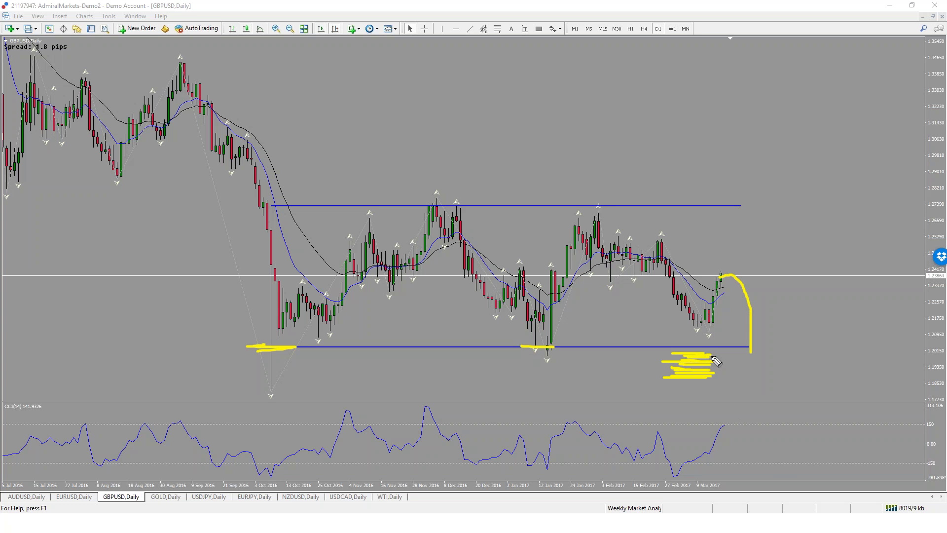
pyautogui.moveTo(751, 353)
pyautogui.mouseDown()
pyautogui.moveTo(746, 401)
pyautogui.moveTo(757, 381)
pyautogui.mouseUp()
pyautogui.middleClick(763, 285)
pyautogui.moveTo(757, 284); pyautogui.dragTo(783, 393)
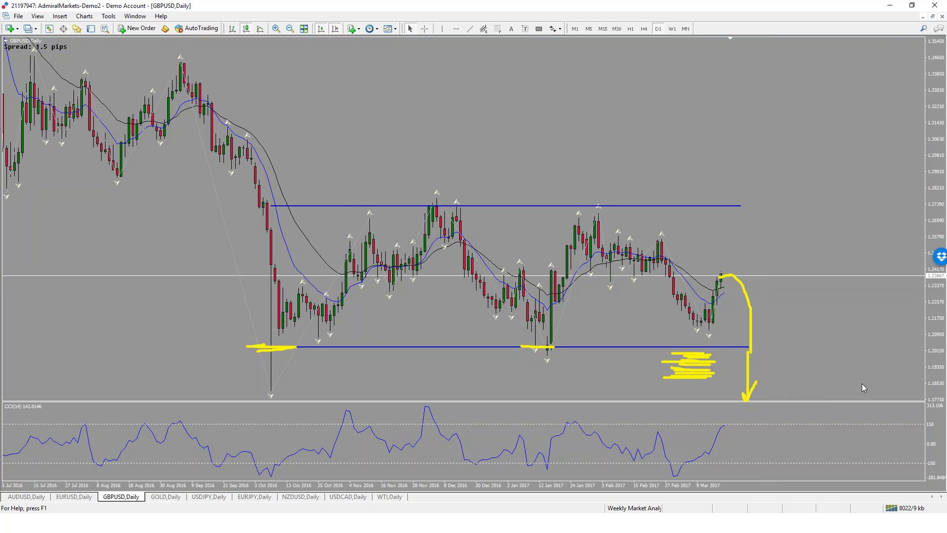
pyautogui.press('Escape')
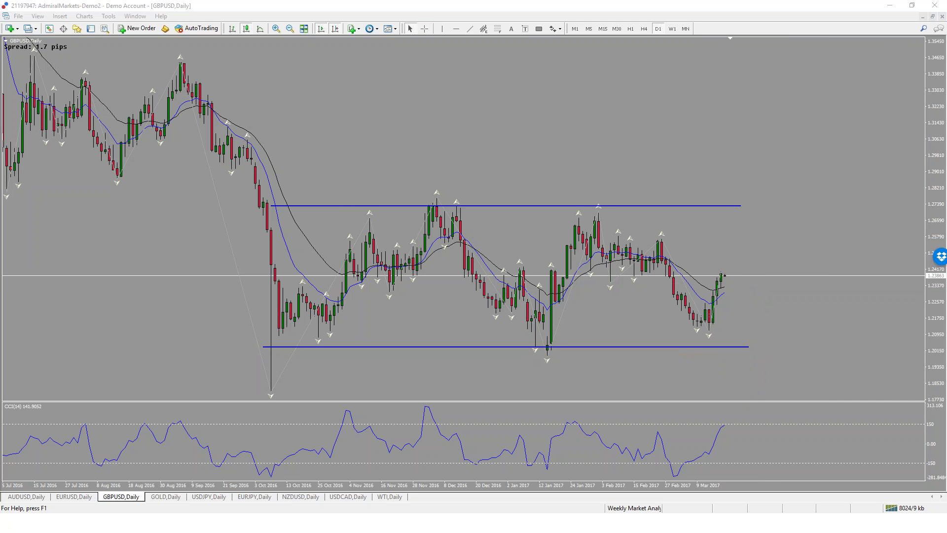
pyautogui.moveTo(722, 277)
pyautogui.mouseDown()
pyautogui.moveTo(741, 315)
pyautogui.moveTo(762, 316)
pyautogui.moveTo(742, 316)
pyautogui.moveTo(770, 321)
pyautogui.moveTo(817, 426)
pyautogui.moveTo(812, 402)
pyautogui.mouseUp()
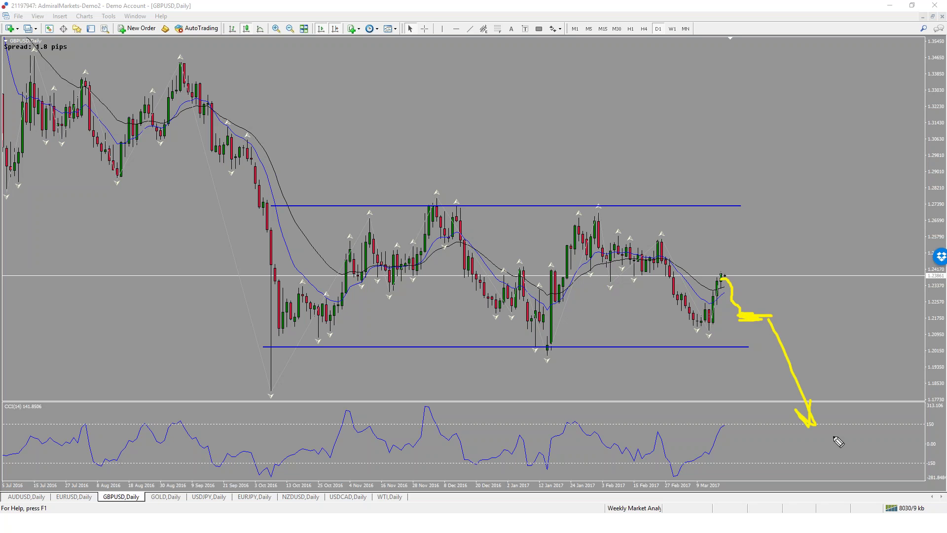
pyautogui.press('Escape')
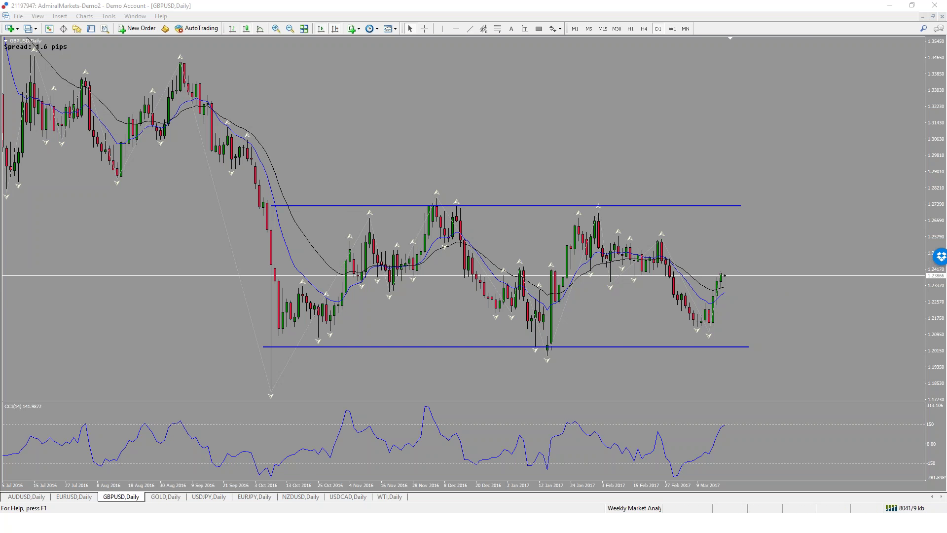
# - Open the GOLD daily chart, mark the price touches on the rising channel's lower and upper lines, and erase the ink
pyautogui.click(166, 496)
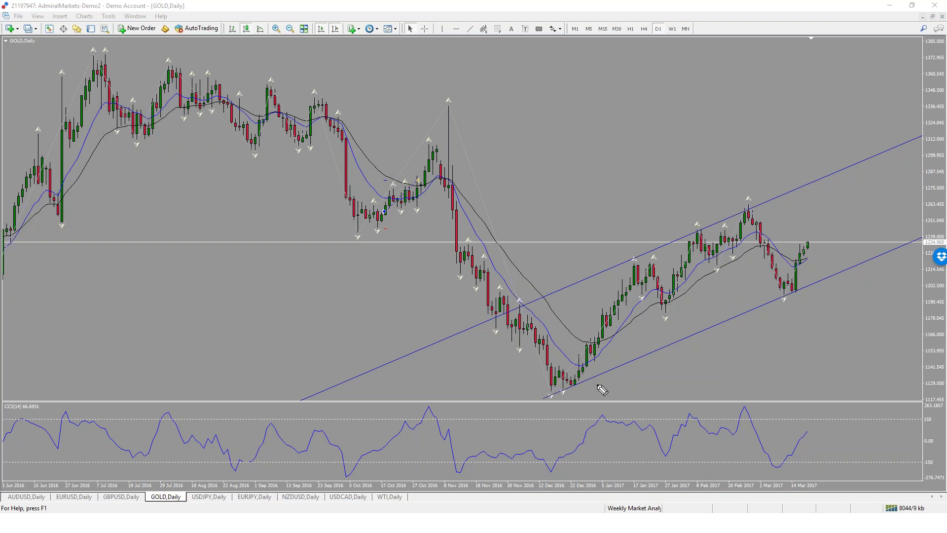
pyautogui.moveTo(568, 376); pyautogui.dragTo(570, 391)
pyautogui.moveTo(786, 290); pyautogui.dragTo(797, 311)
pyautogui.moveTo(628, 238); pyautogui.dragTo(631, 257)
pyautogui.moveTo(677, 212)
pyautogui.mouseDown()
pyautogui.moveTo(695, 223)
pyautogui.moveTo(718, 217)
pyautogui.mouseUp()
pyautogui.moveTo(736, 190)
pyautogui.mouseDown()
pyautogui.moveTo(748, 188)
pyautogui.moveTo(746, 211)
pyautogui.mouseUp()
pyautogui.press('e')
# - Sketch gold's path up to the upper channel line, down to the lower line and up again with circles and arrows, and clear the ink
pyautogui.moveTo(804, 242)
pyautogui.mouseDown()
pyautogui.moveTo(830, 188)
pyautogui.moveTo(826, 170)
pyautogui.moveTo(832, 187)
pyautogui.moveTo(831, 163)
pyautogui.moveTo(827, 189)
pyautogui.moveTo(822, 163)
pyautogui.moveTo(874, 233)
pyautogui.mouseUp()
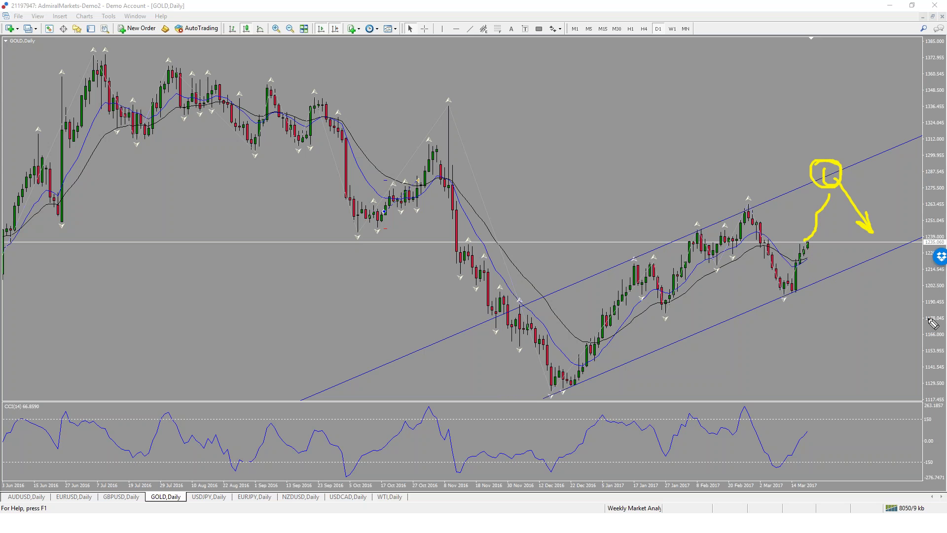
pyautogui.moveTo(871, 255)
pyautogui.mouseDown()
pyautogui.moveTo(878, 265)
pyautogui.moveTo(874, 250)
pyautogui.moveTo(912, 178)
pyautogui.moveTo(910, 202)
pyautogui.mouseUp()
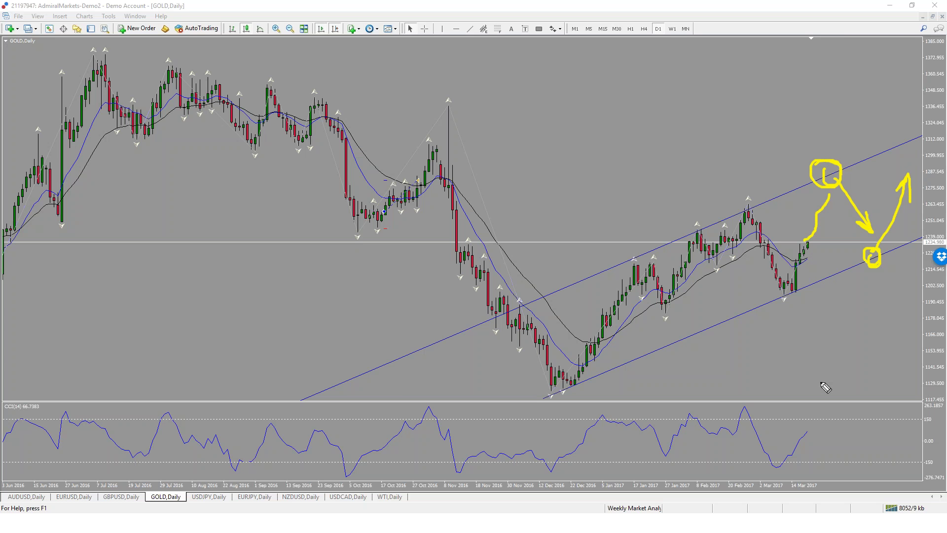
pyautogui.press('Escape')
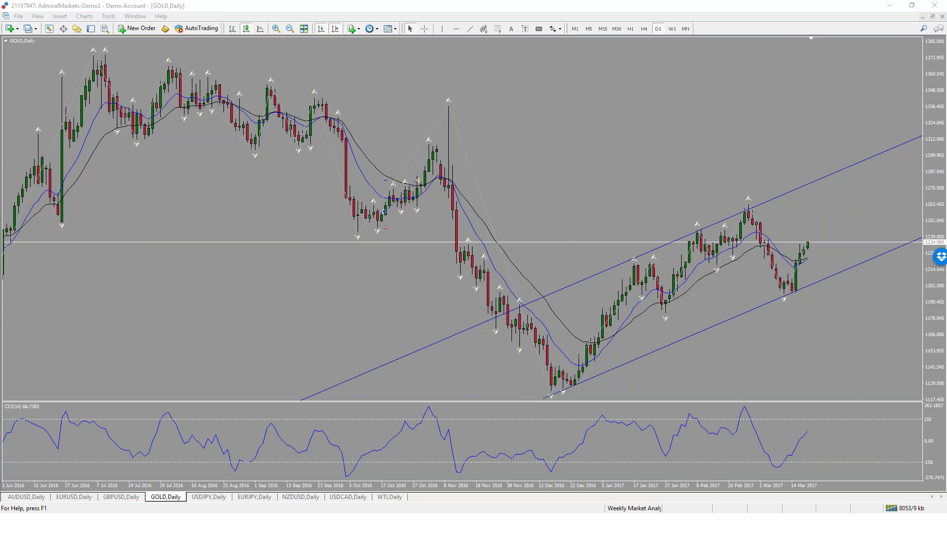
pyautogui.click(276, 28)
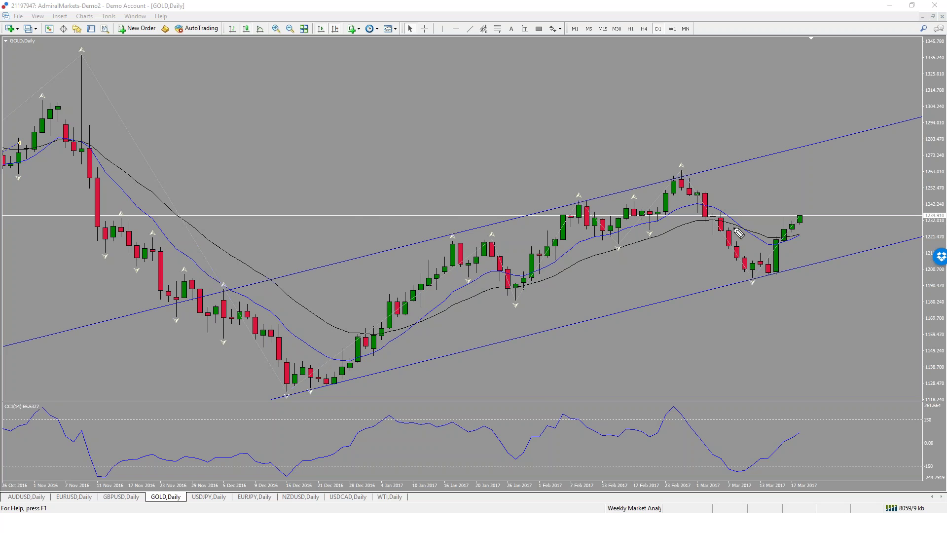
pyautogui.click(290, 31)
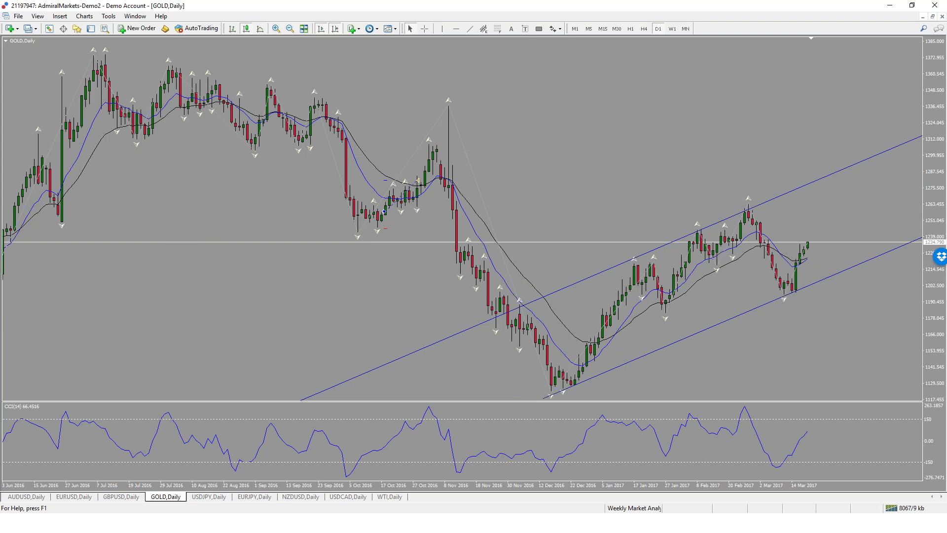
# - Open the USDJPY daily chart, circle the lower blue line below the latest candle, and sketch bounce and breakdown paths from it
pyautogui.click(209, 497)
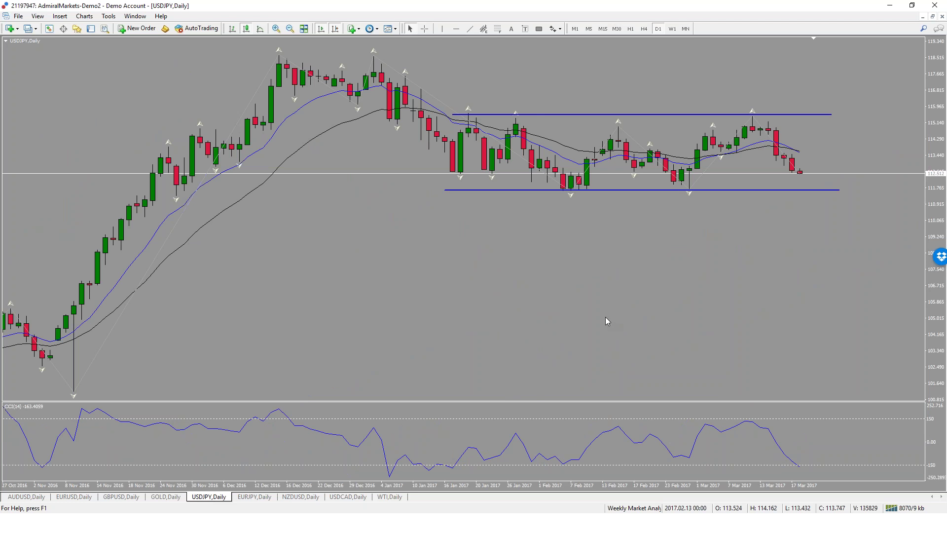
pyautogui.middleClick(534, 186)
pyautogui.moveTo(534, 186); pyautogui.dragTo(626, 122)
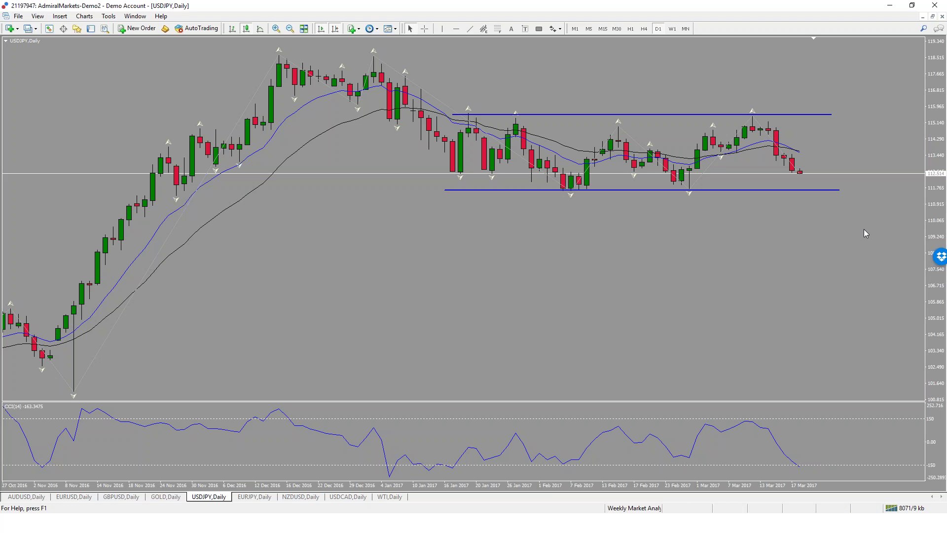
pyautogui.moveTo(815, 183)
pyautogui.mouseDown()
pyautogui.moveTo(797, 194)
pyautogui.moveTo(824, 198)
pyautogui.moveTo(819, 185)
pyautogui.moveTo(803, 203)
pyautogui.moveTo(820, 195)
pyautogui.moveTo(809, 182)
pyautogui.mouseUp()
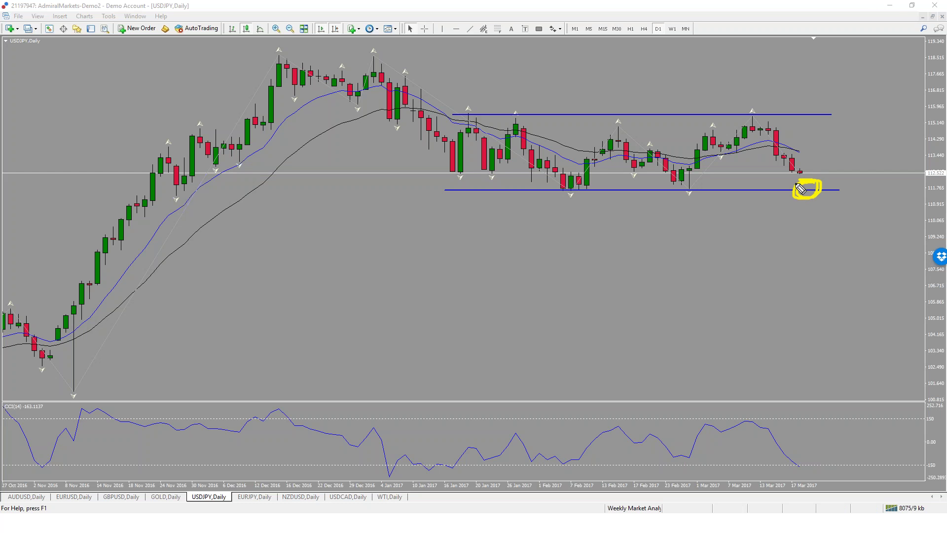
pyautogui.moveTo(821, 193)
pyautogui.mouseDown()
pyautogui.moveTo(819, 174)
pyautogui.moveTo(843, 134)
pyautogui.moveTo(844, 146)
pyautogui.mouseUp()
pyautogui.moveTo(813, 202)
pyautogui.mouseDown()
pyautogui.moveTo(841, 258)
pyautogui.moveTo(825, 255)
pyautogui.moveTo(842, 264)
pyautogui.mouseUp()
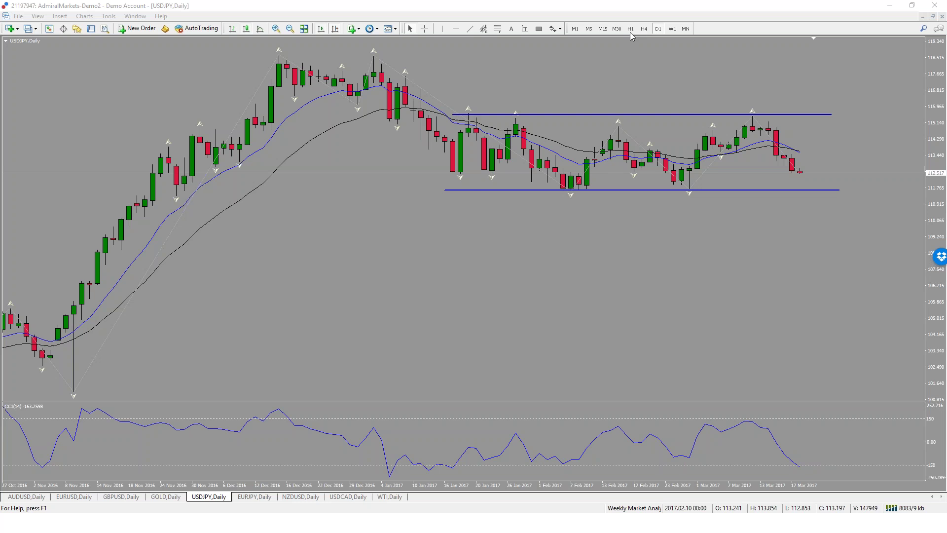
# - Switch the USDJPY chart to the H4 timeframe and show the price action from 31 January 2017 to the latest candle
pyautogui.click(645, 28)
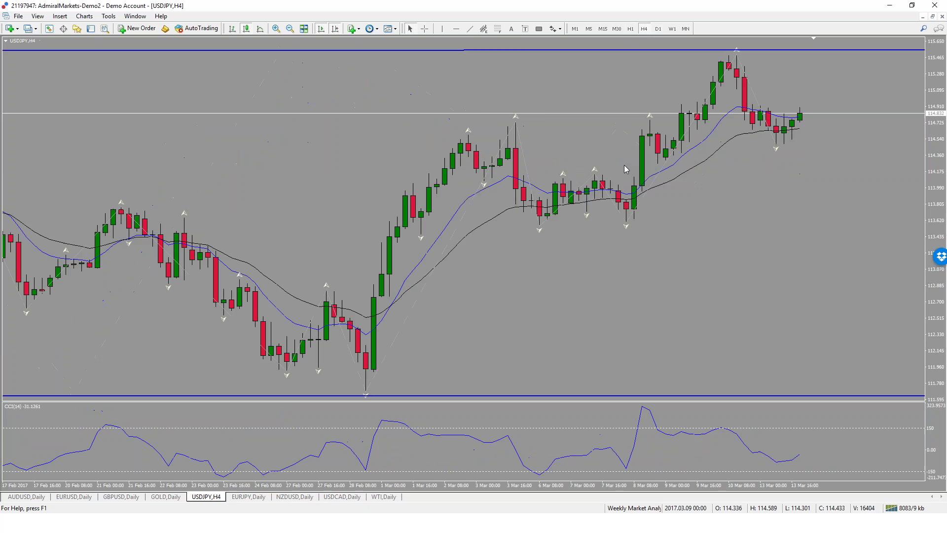
pyautogui.click(290, 30)
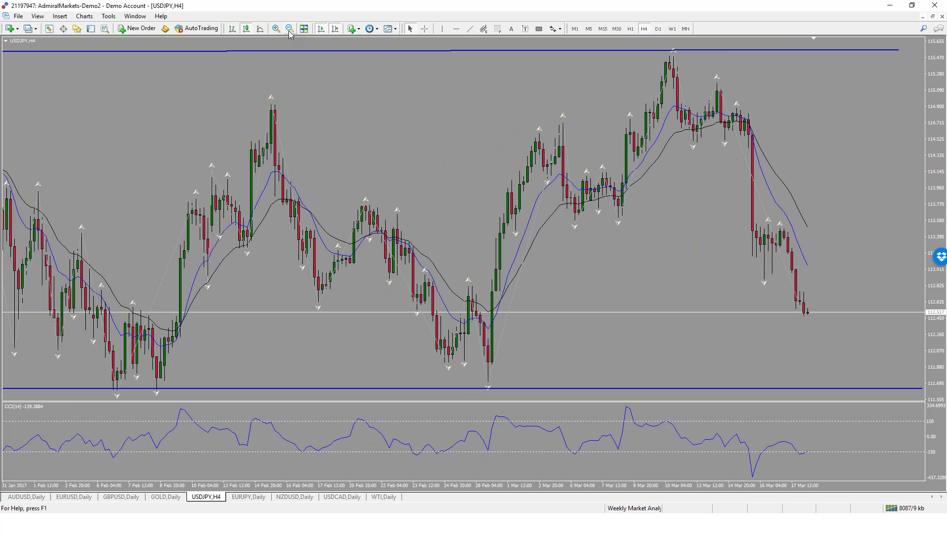
pyautogui.click(290, 30)
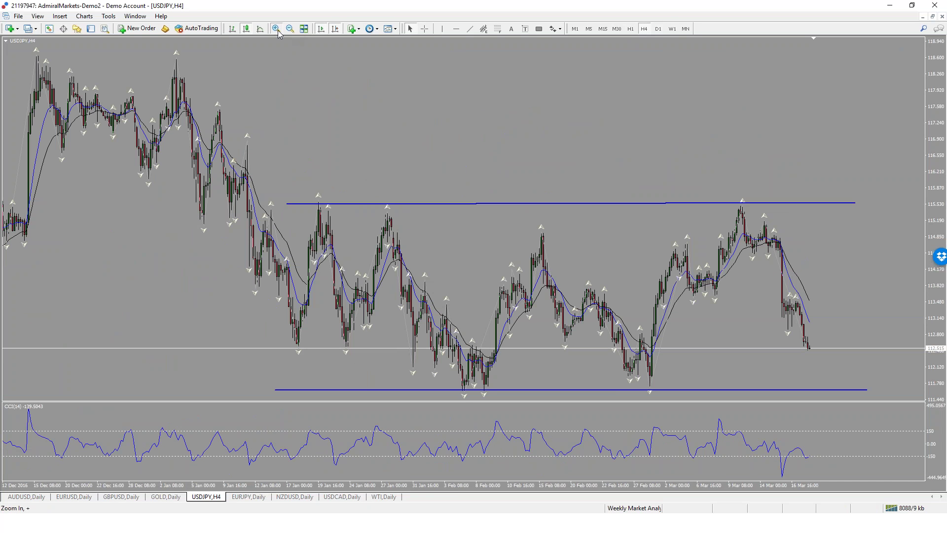
pyautogui.click(276, 28)
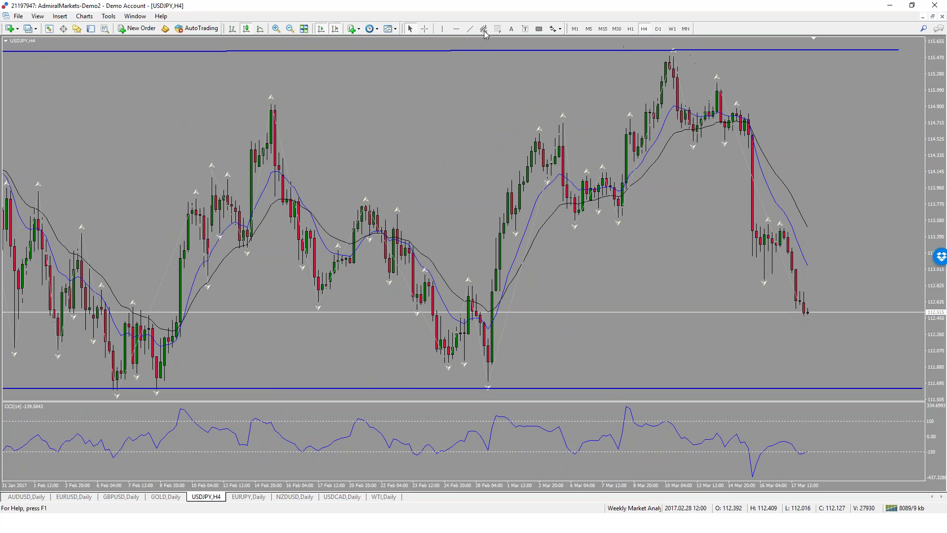
# - Try to fit a rising channel from the late-February USDJPY low to the latest candle and up to the March high, and delete it
pyautogui.moveTo(465, 389); pyautogui.dragTo(812, 310)
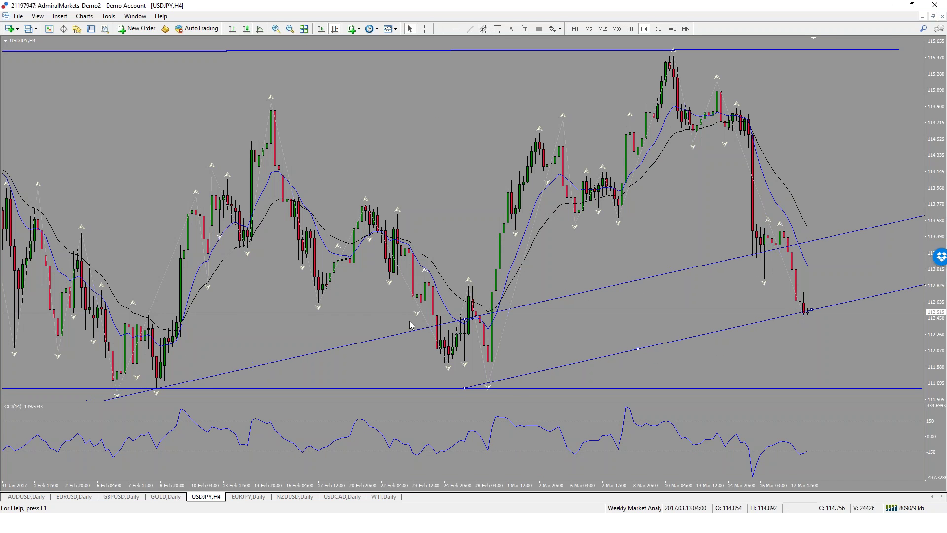
pyautogui.moveTo(466, 323); pyautogui.dragTo(465, 67)
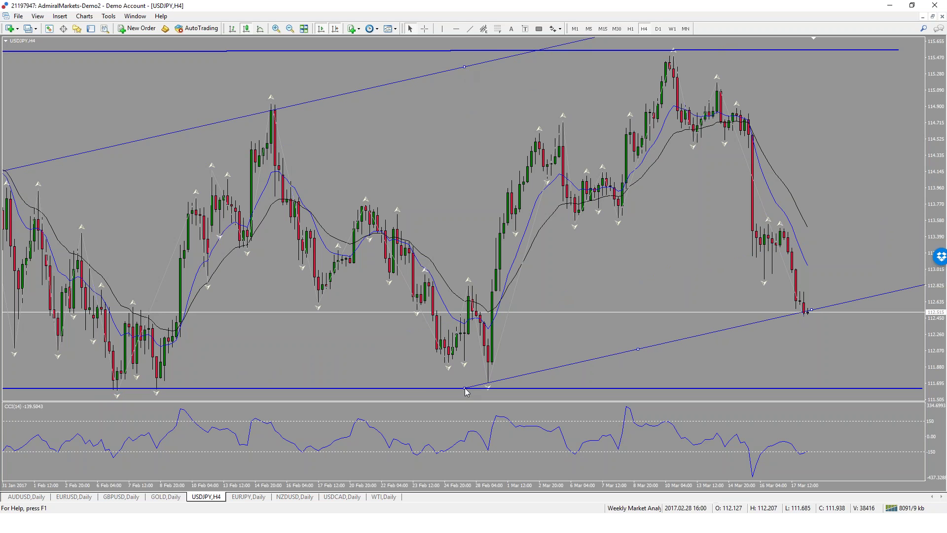
pyautogui.moveTo(466, 392); pyautogui.dragTo(402, 383)
pyautogui.moveTo(465, 67); pyautogui.dragTo(474, 89)
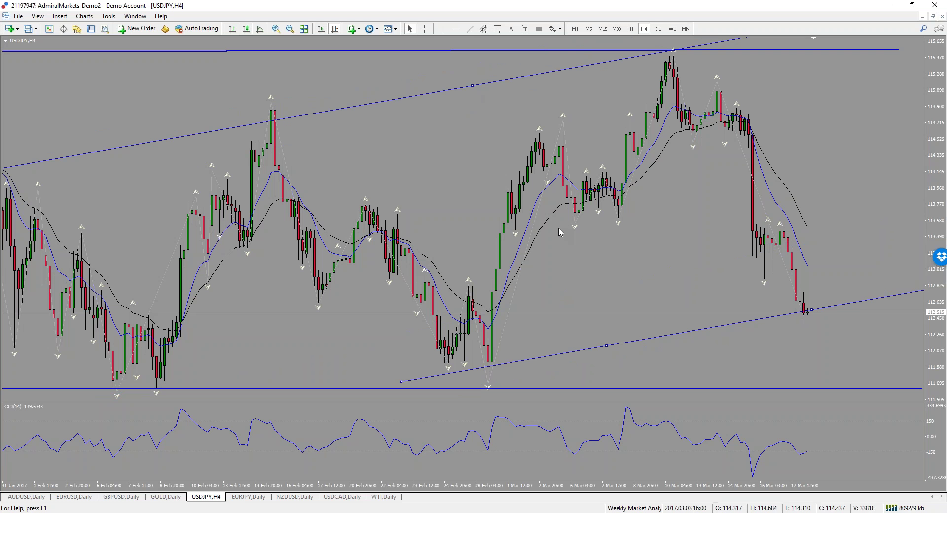
pyautogui.press('Delete')
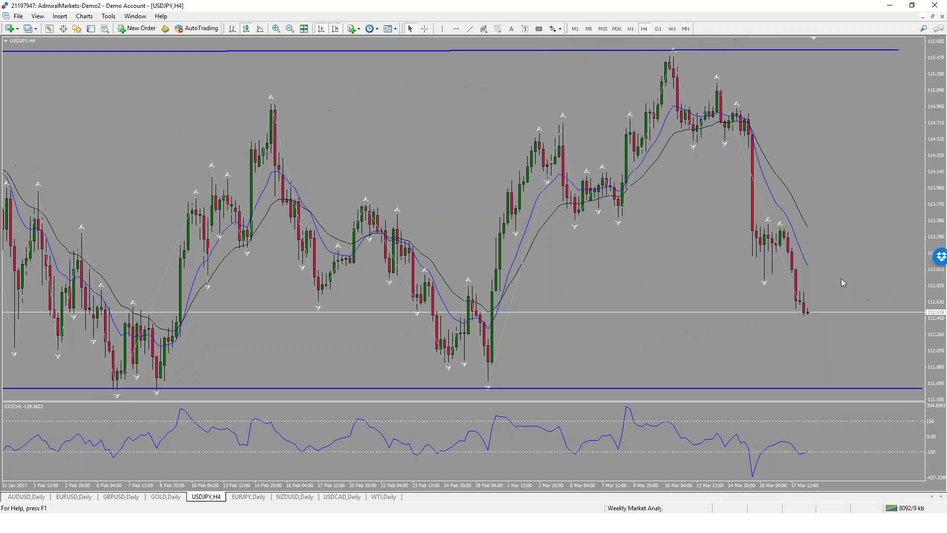
# - Switch the USDJPY chart back to the daily timeframe, enlarge the candles, and inspect the lower blue line and latest candle with the crosshair
pyautogui.click(659, 29)
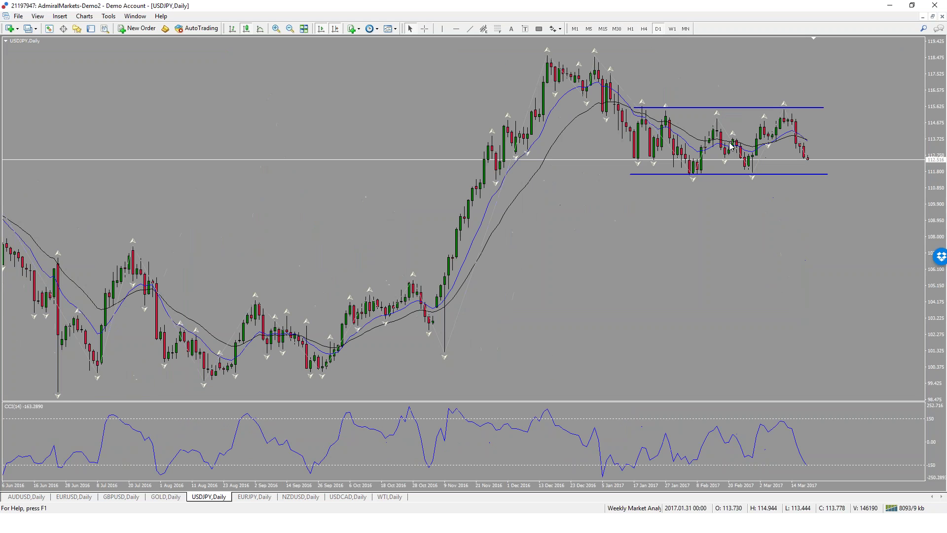
pyautogui.click(276, 30)
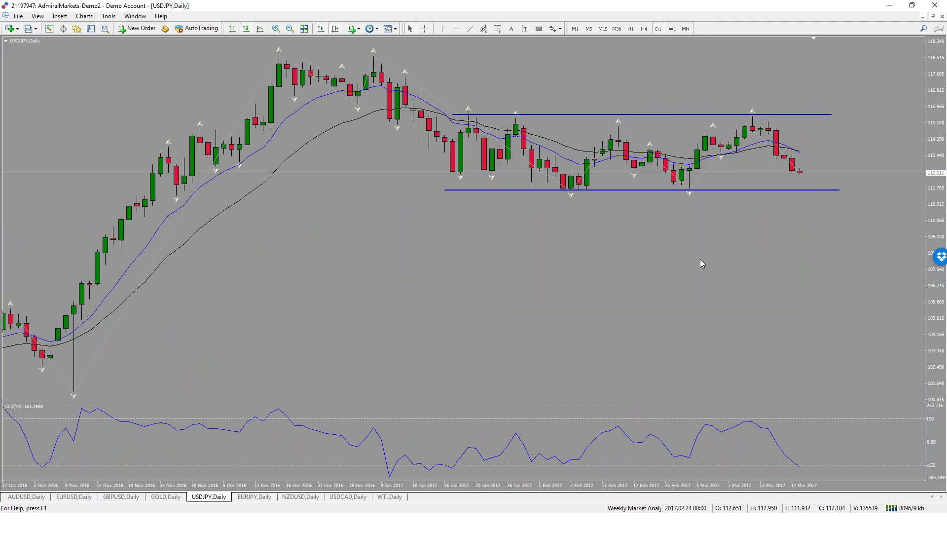
pyautogui.middleClick(818, 188)
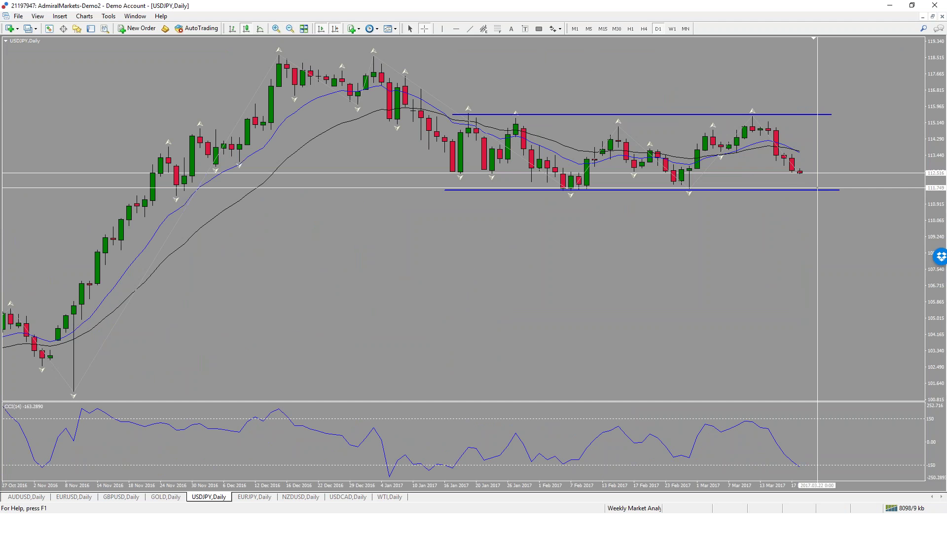
pyautogui.middleClick(818, 188)
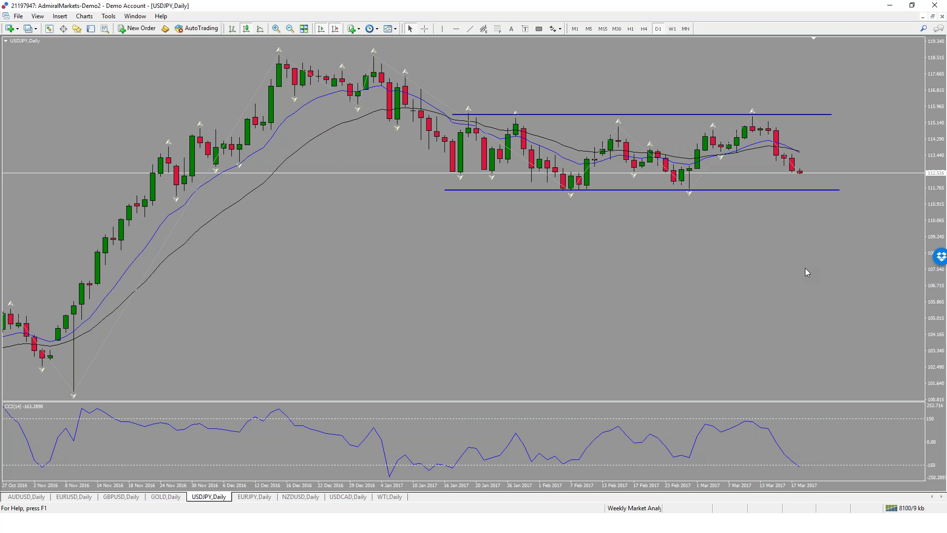
pyautogui.middleClick(812, 300)
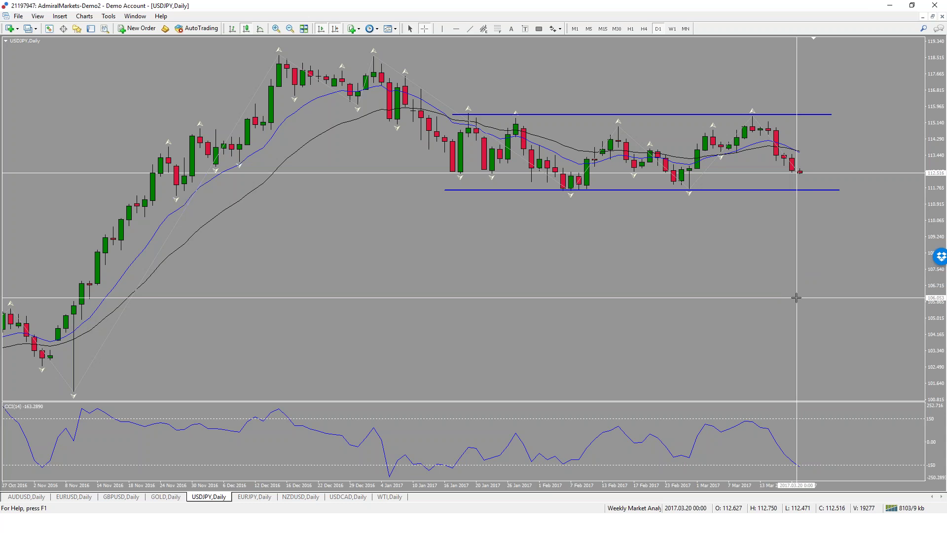
pyautogui.middleClick(800, 297)
pyautogui.middleClick(799, 298)
pyautogui.middleClick(795, 296)
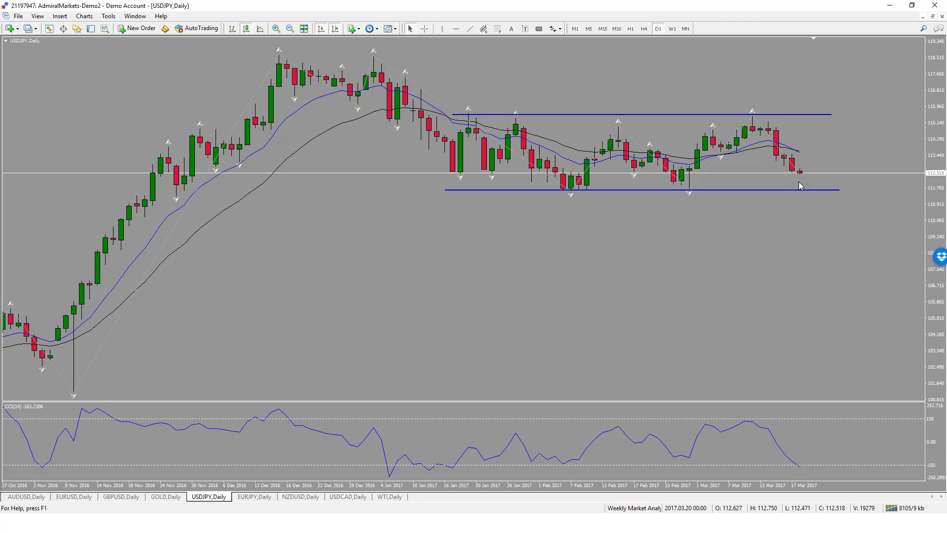
# - Sketch a candle from the latest USDJPY price to below the lower blue line, mark the latest CCI value, and clear the ink
pyautogui.middleClick(804, 231)
pyautogui.middleClick(800, 211)
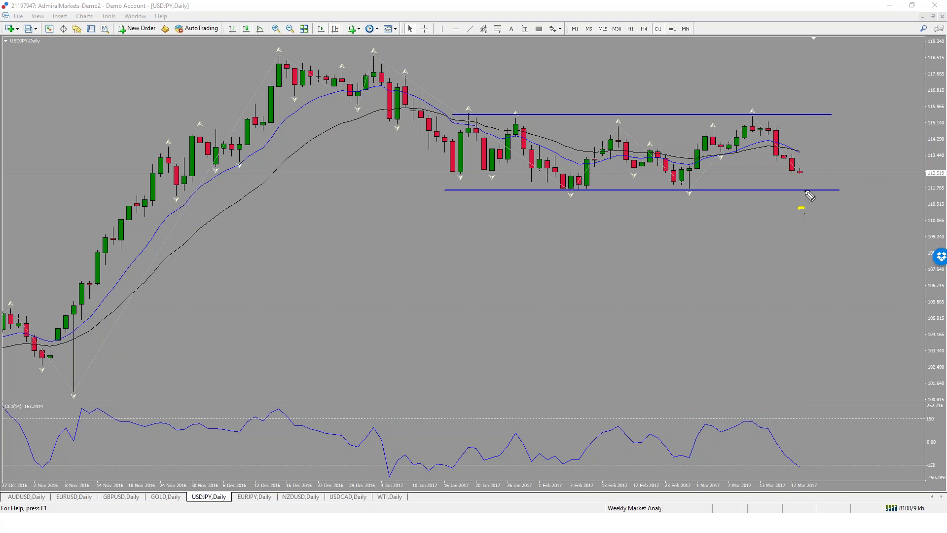
pyautogui.moveTo(799, 171)
pyautogui.mouseDown()
pyautogui.moveTo(799, 213)
pyautogui.moveTo(804, 173)
pyautogui.moveTo(801, 212)
pyautogui.moveTo(796, 171)
pyautogui.mouseUp()
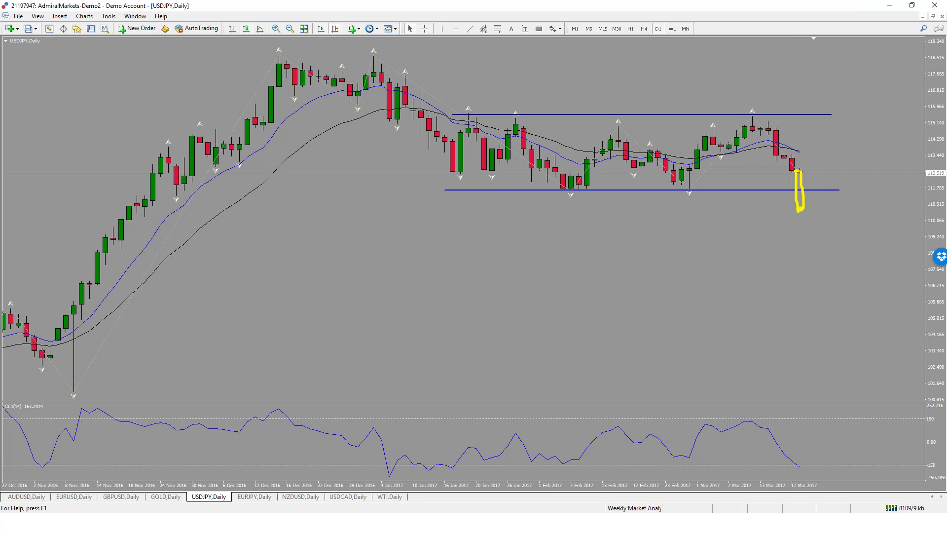
pyautogui.moveTo(807, 460)
pyautogui.mouseDown()
pyautogui.moveTo(792, 469)
pyautogui.moveTo(812, 466)
pyautogui.mouseUp()
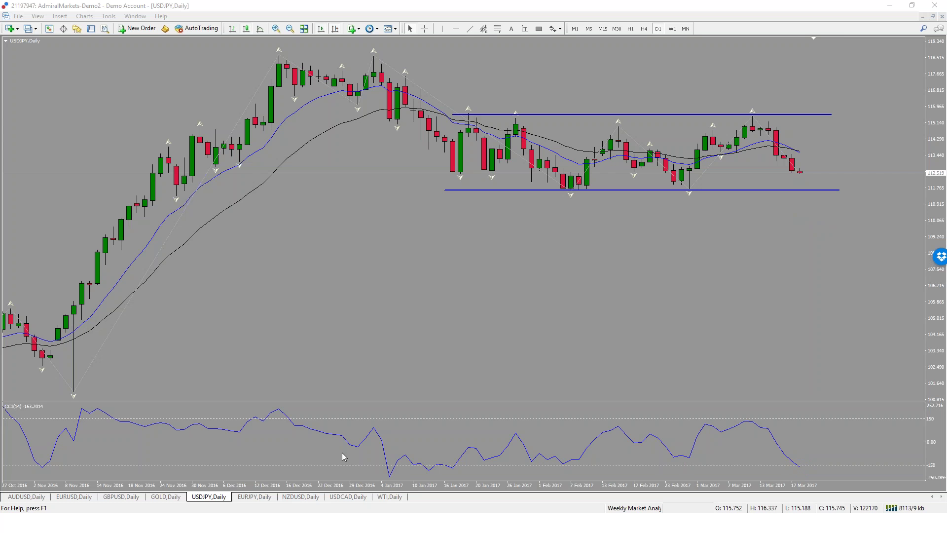
# - Open the EURJPY daily chart, circle the last two candles by the moving averages, and clear the ink
pyautogui.click(254, 496)
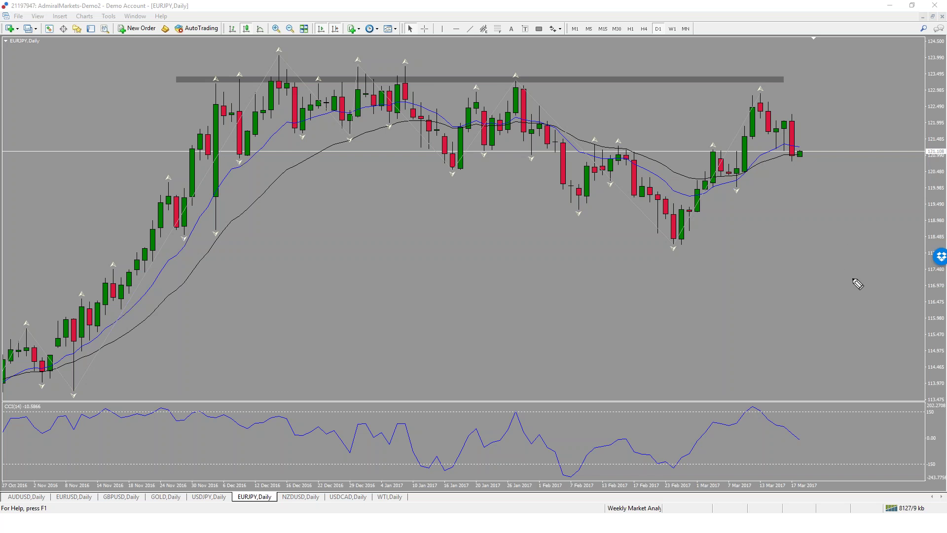
pyautogui.moveTo(788, 107)
pyautogui.mouseDown()
pyautogui.moveTo(788, 157)
pyautogui.moveTo(804, 171)
pyautogui.moveTo(812, 117)
pyautogui.moveTo(789, 109)
pyautogui.mouseUp()
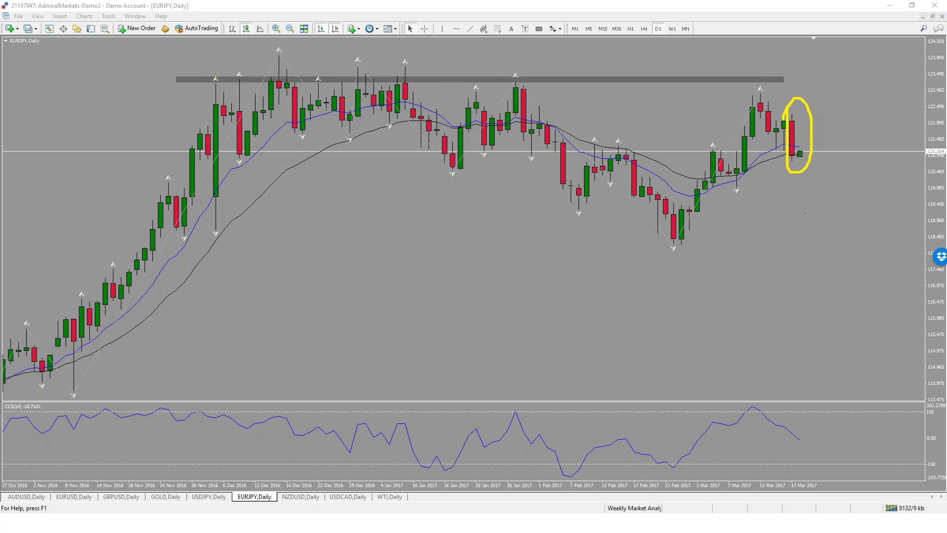
pyautogui.press('Escape')
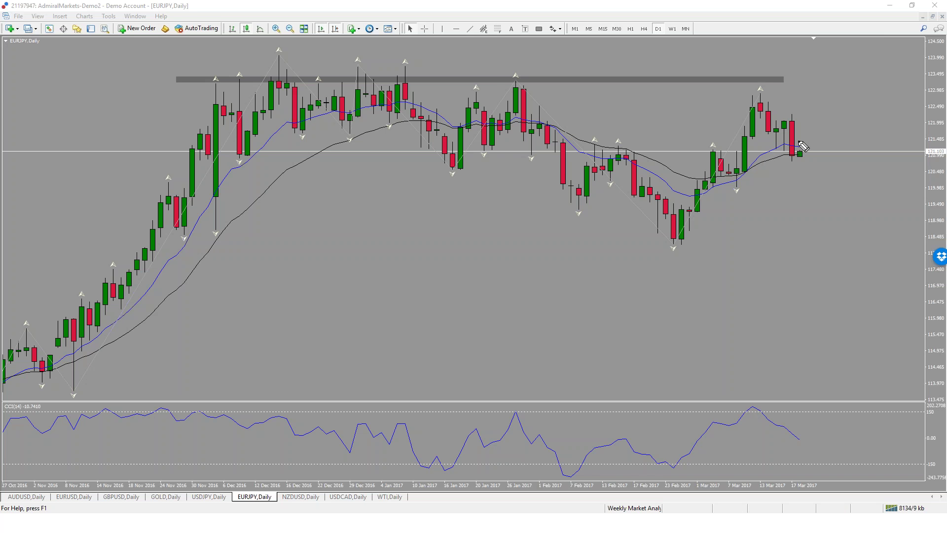
# - Sketch a small latest EURJPY candle with an upward arrow, circle the candles just before the last red one, and clear the ink
pyautogui.moveTo(797, 138); pyautogui.dragTo(803, 156)
pyautogui.moveTo(807, 135)
pyautogui.mouseDown()
pyautogui.moveTo(831, 96)
pyautogui.moveTo(834, 110)
pyautogui.mouseUp()
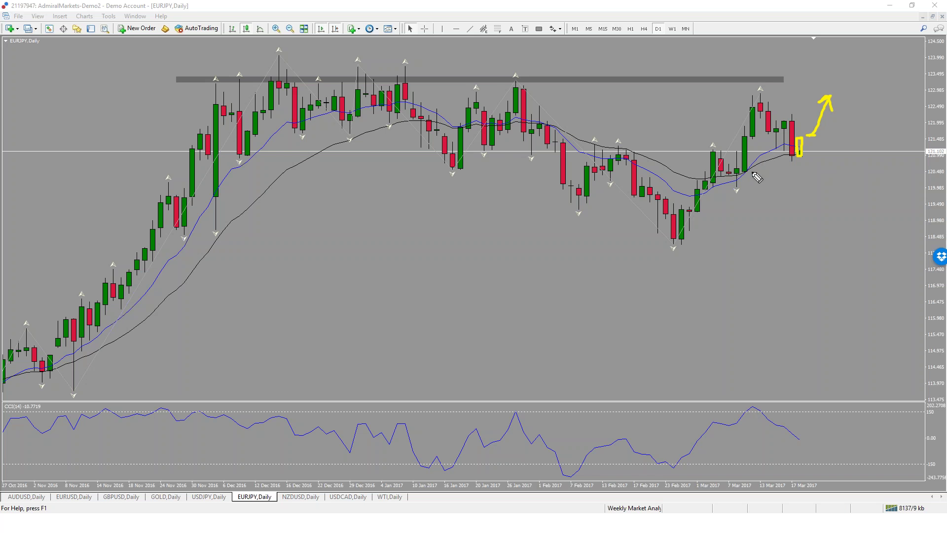
pyautogui.moveTo(775, 116)
pyautogui.mouseDown()
pyautogui.moveTo(770, 140)
pyautogui.moveTo(789, 153)
pyautogui.moveTo(794, 128)
pyautogui.moveTo(774, 111)
pyautogui.mouseUp()
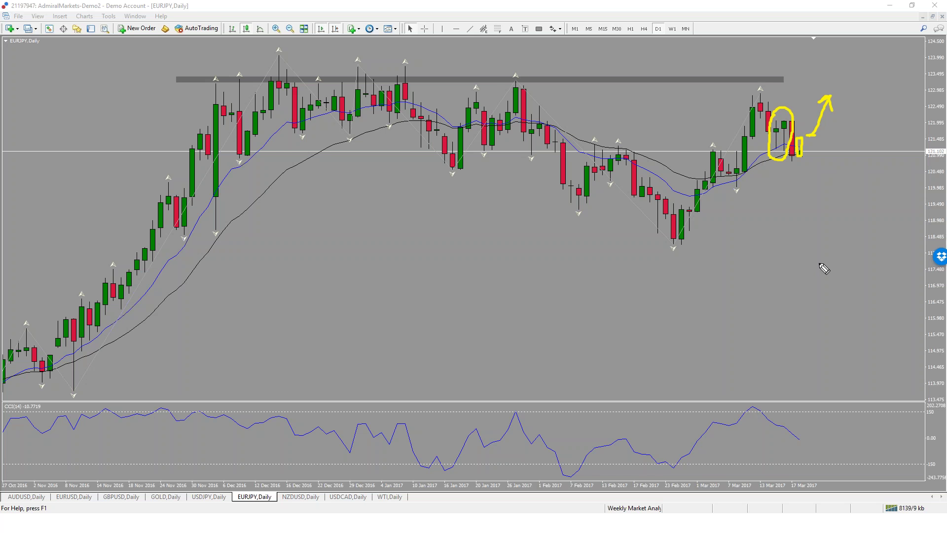
pyautogui.press('Escape')
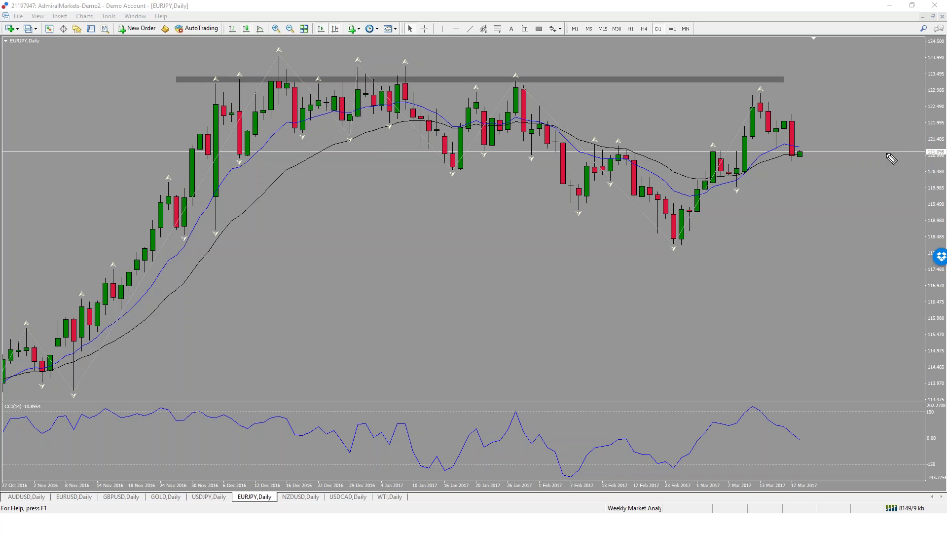
# - Box EURJPY's last green and red candle pair, point an arrow at it, sketch a breakdown path below, and clear the ink
pyautogui.moveTo(779, 110)
pyautogui.mouseDown()
pyautogui.moveTo(782, 163)
pyautogui.moveTo(796, 159)
pyautogui.moveTo(802, 134)
pyautogui.moveTo(791, 105)
pyautogui.moveTo(779, 109)
pyautogui.moveTo(825, 80)
pyautogui.moveTo(810, 117)
pyautogui.mouseUp()
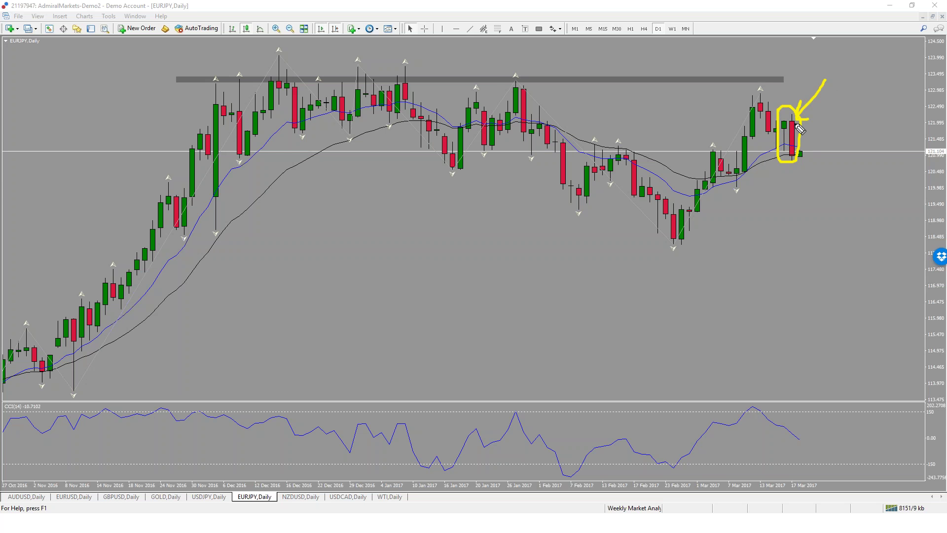
pyautogui.moveTo(799, 159)
pyautogui.mouseDown()
pyautogui.moveTo(844, 243)
pyautogui.moveTo(829, 230)
pyautogui.mouseUp()
pyautogui.moveTo(848, 218); pyautogui.dragTo(846, 242)
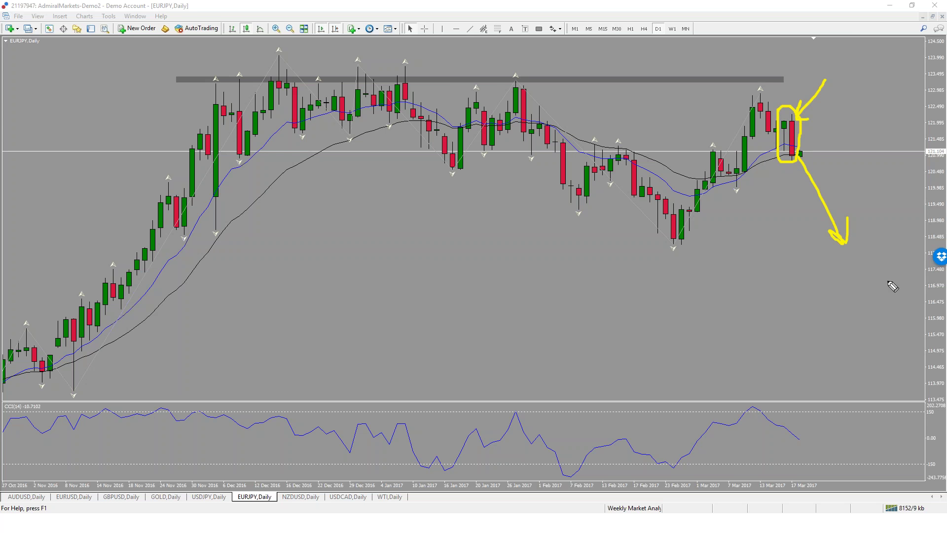
pyautogui.press('e')
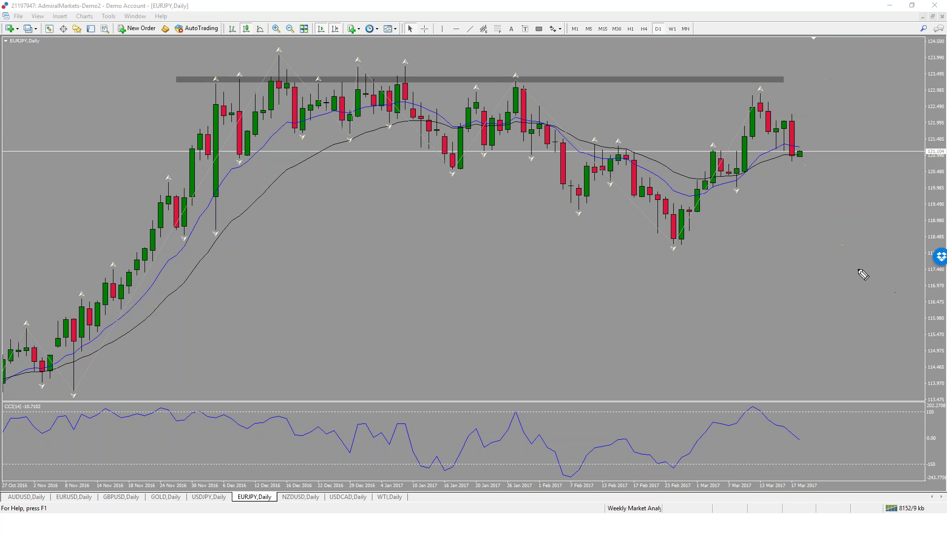
pyautogui.moveTo(746, 164)
pyautogui.mouseDown()
pyautogui.moveTo(750, 185)
pyautogui.moveTo(820, 161)
pyautogui.moveTo(819, 194)
pyautogui.mouseUp()
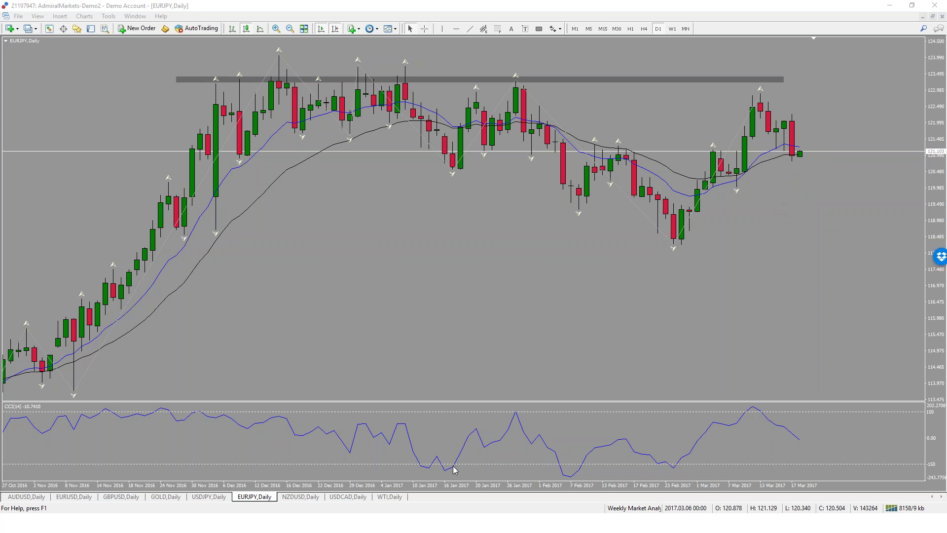
# - Open the NZDUSD daily chart, underline the pending order's sell stop, stop loss and take profit levels, and clear the ink
pyautogui.click(301, 497)
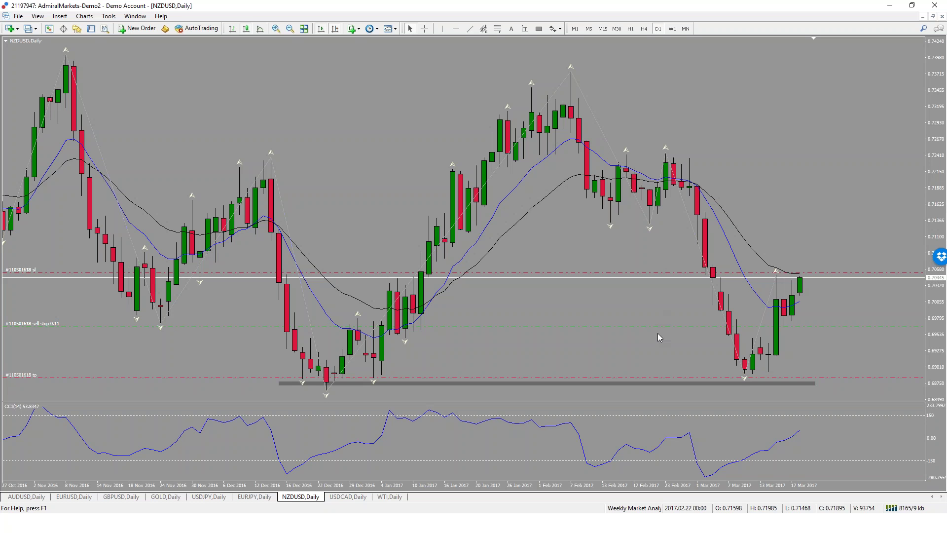
pyautogui.hotkey('ctrl', '2')
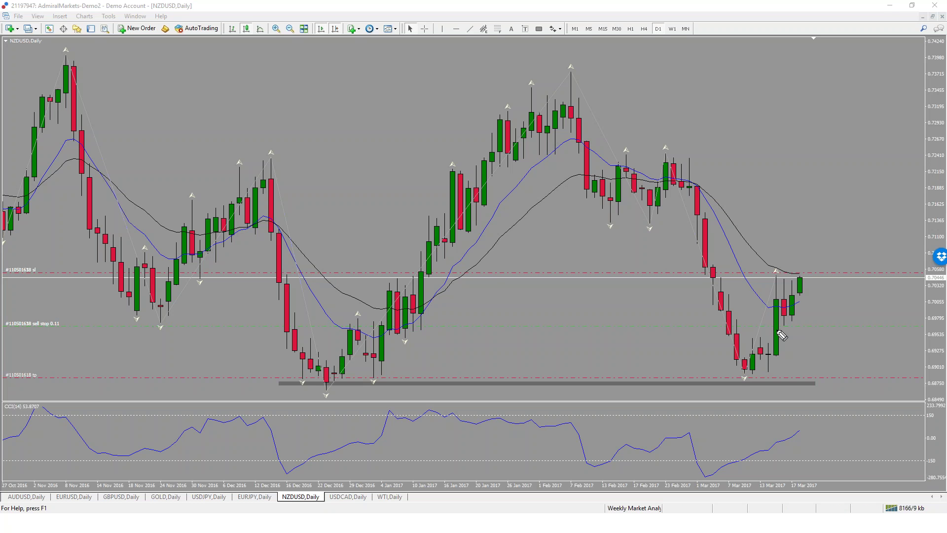
pyautogui.moveTo(776, 326); pyautogui.dragTo(837, 329)
pyautogui.moveTo(751, 272); pyautogui.dragTo(693, 272)
pyautogui.click(716, 377)
pyautogui.moveTo(753, 378); pyautogui.dragTo(718, 377)
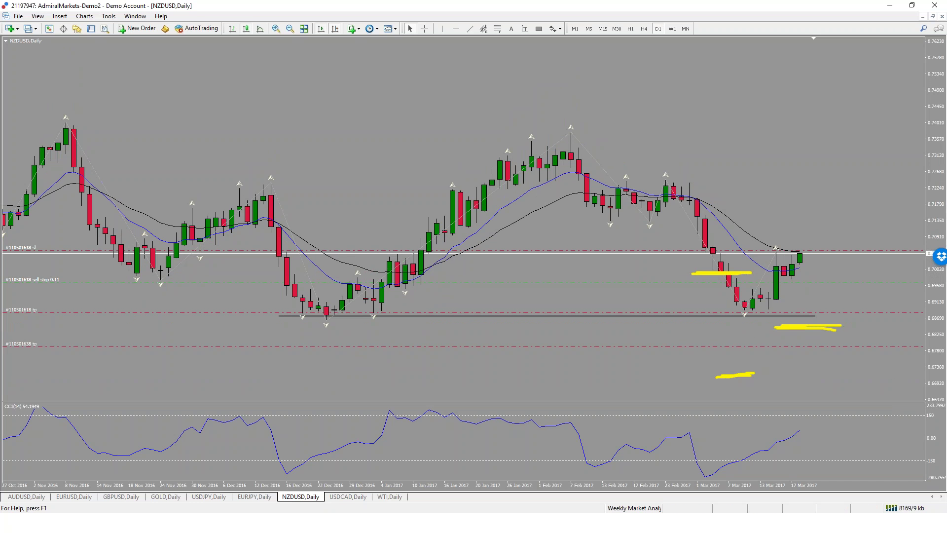
pyautogui.press('e')
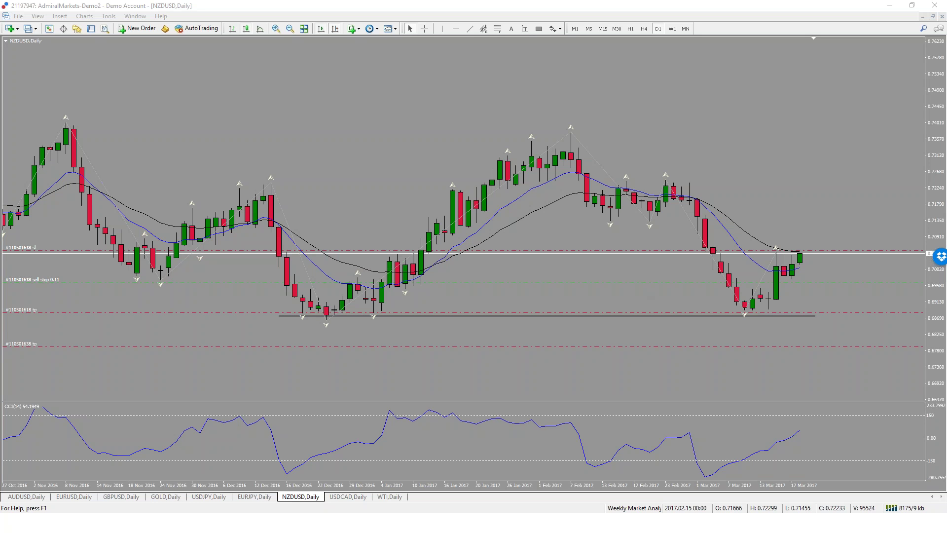
# - Modify one pending 0.11 NZDUSD sell stop order to price 0.68335, stop loss 0.69204 and take profit 0.67511
pyautogui.moveTo(623, 295); pyautogui.dragTo(641, 331)
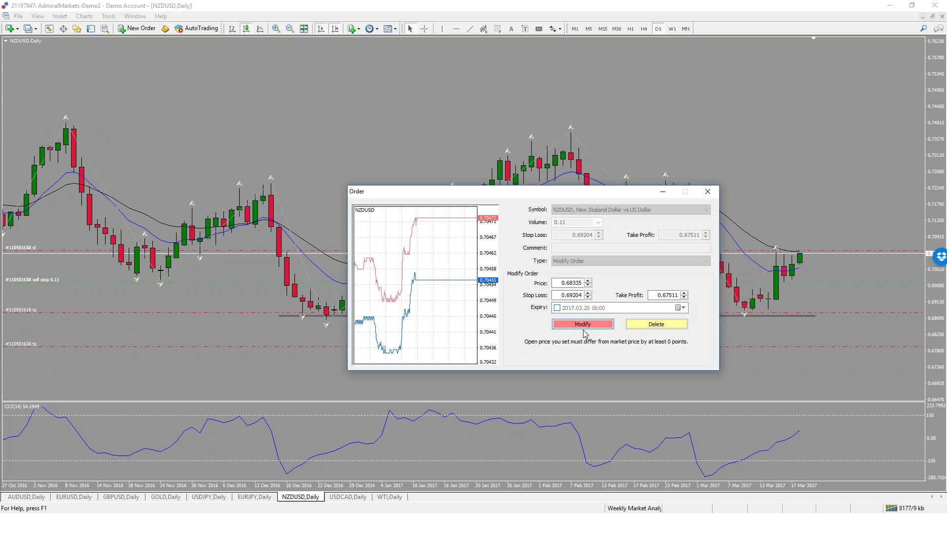
pyautogui.click(590, 325)
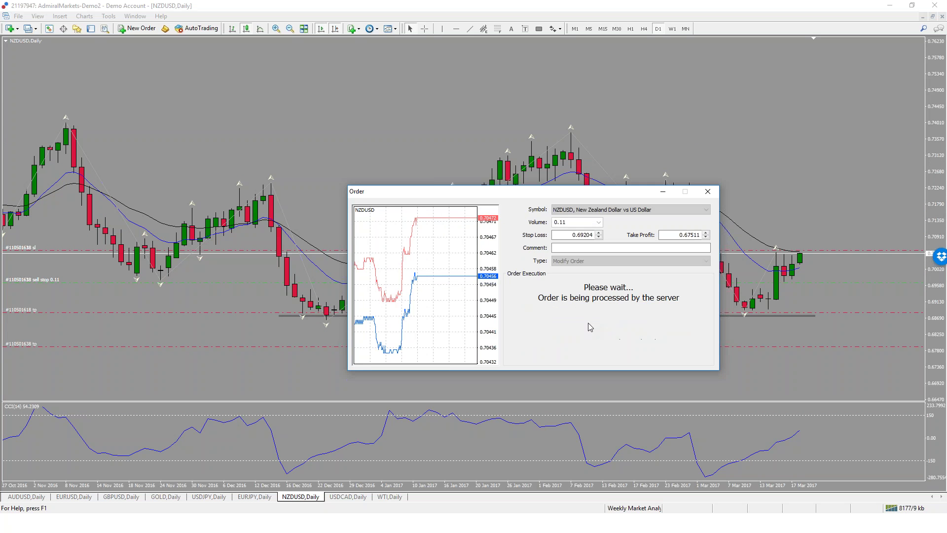
pyautogui.click(555, 336)
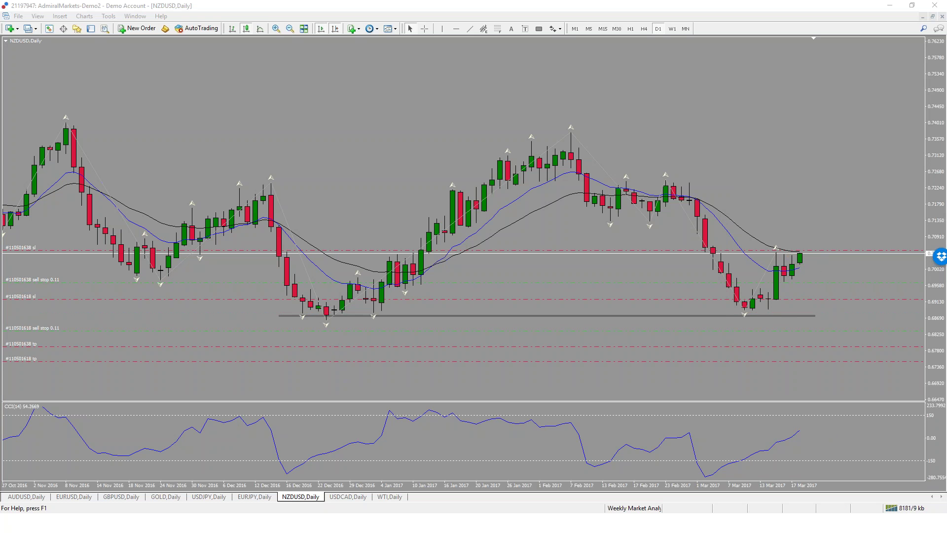
# - Show the list of open trades, delete both pending 0.11 NZDUSD sell stop orders, and hide the list again
pyautogui.click(91, 29)
pyautogui.click(940, 427)
pyautogui.press('Return')
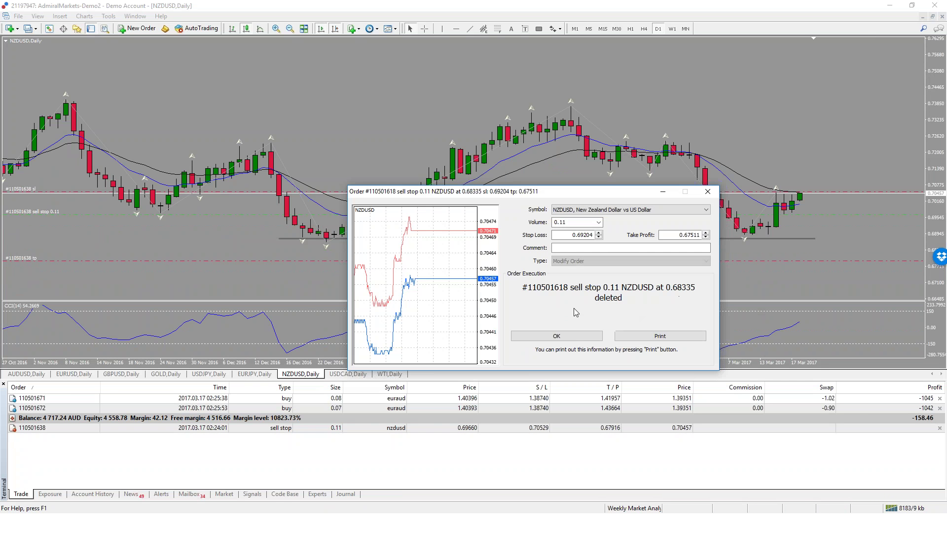
pyautogui.press('Return')
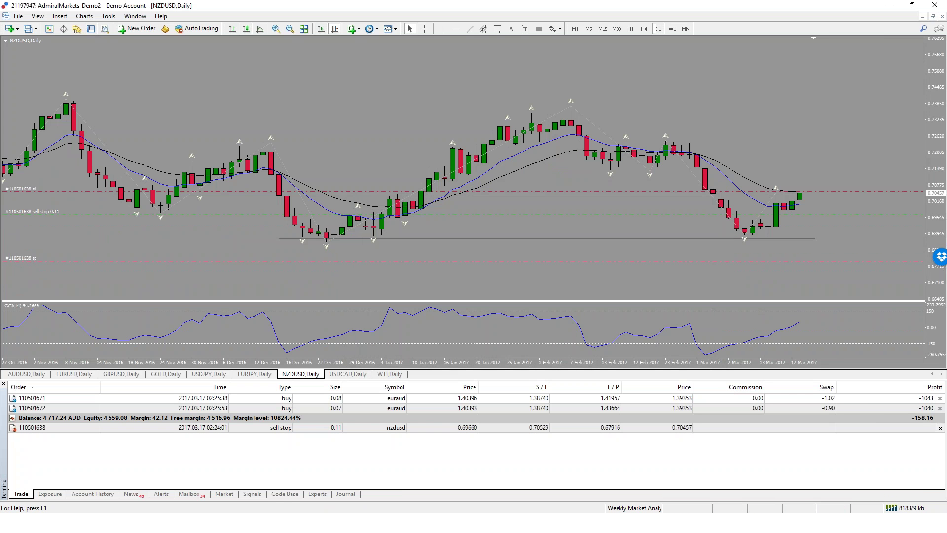
pyautogui.click(940, 427)
pyautogui.click(652, 321)
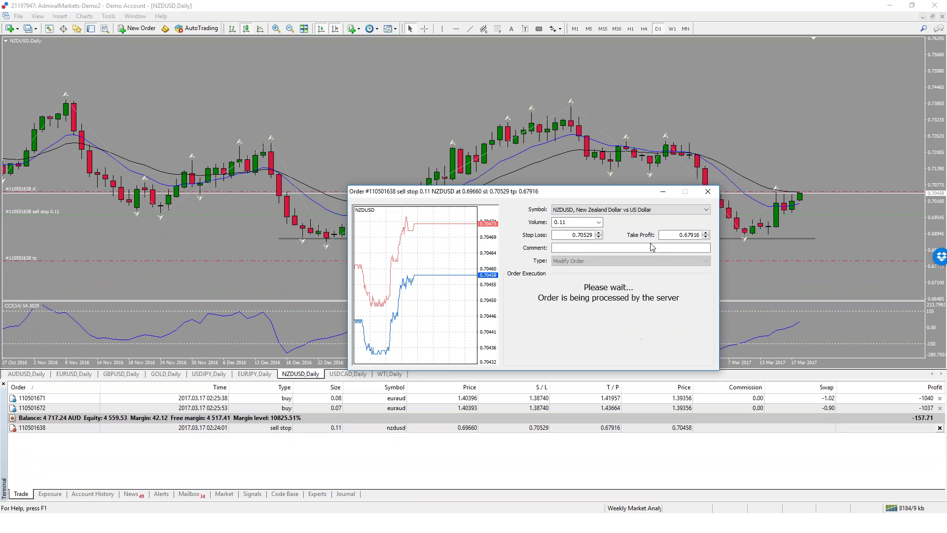
pyautogui.press('Return')
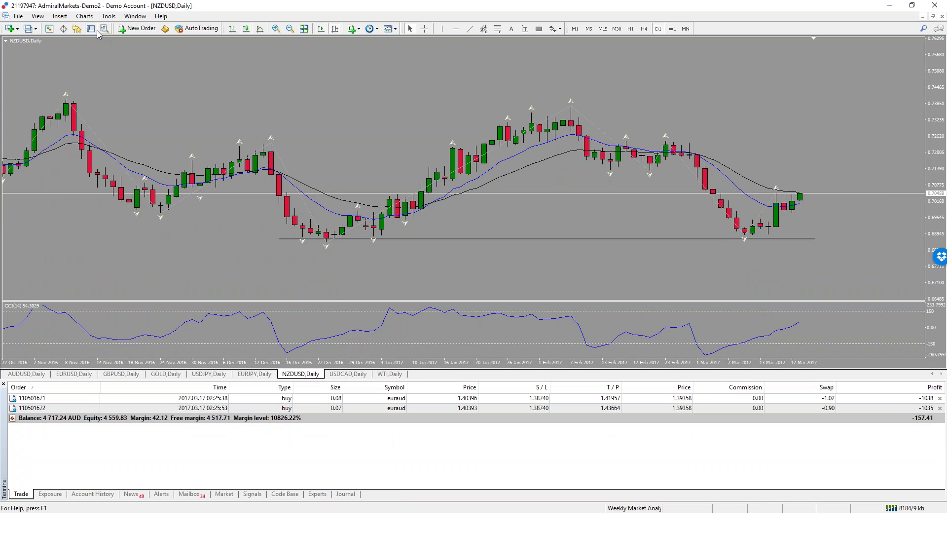
pyautogui.click(91, 29)
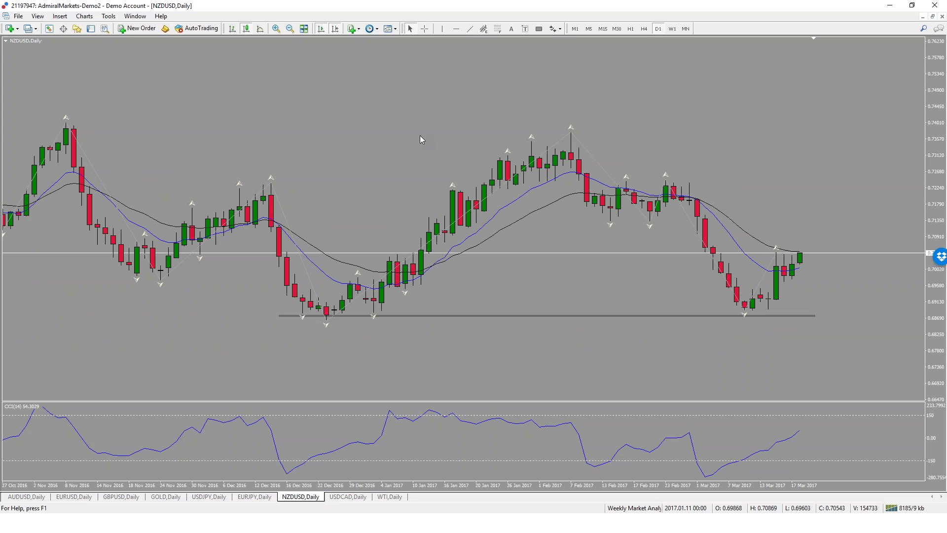
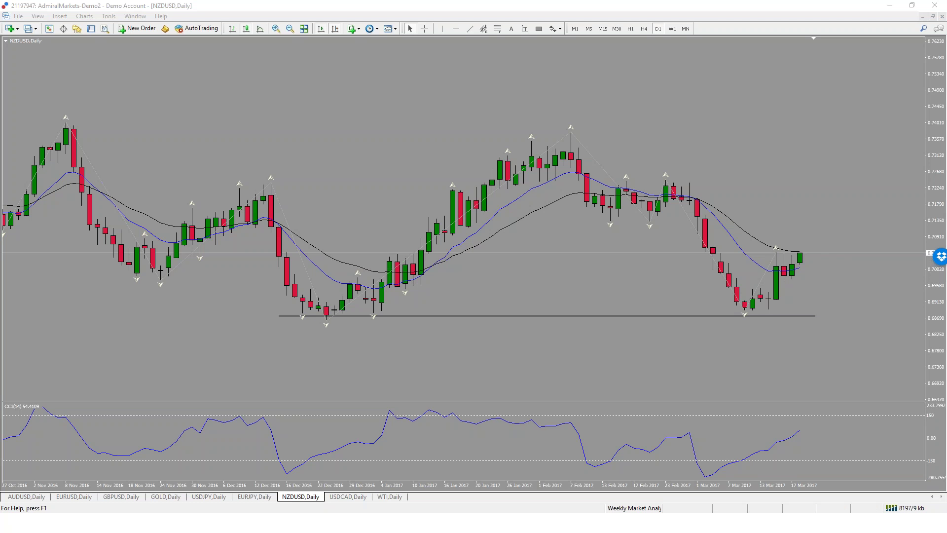
# - Circle the latest NZDUSD candle with a downward arrow, clear it, and sketch two candles at the recent high with a drop towards the support band
pyautogui.moveTo(799, 256)
pyautogui.mouseDown()
pyautogui.moveTo(837, 232)
pyautogui.moveTo(809, 269)
pyautogui.moveTo(850, 337)
pyautogui.moveTo(859, 310)
pyautogui.mouseUp()
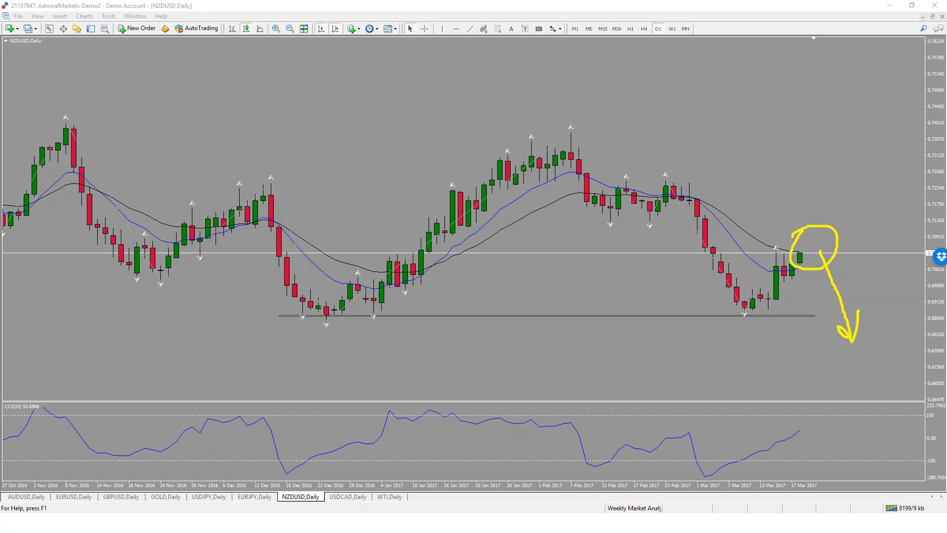
pyautogui.press('Escape')
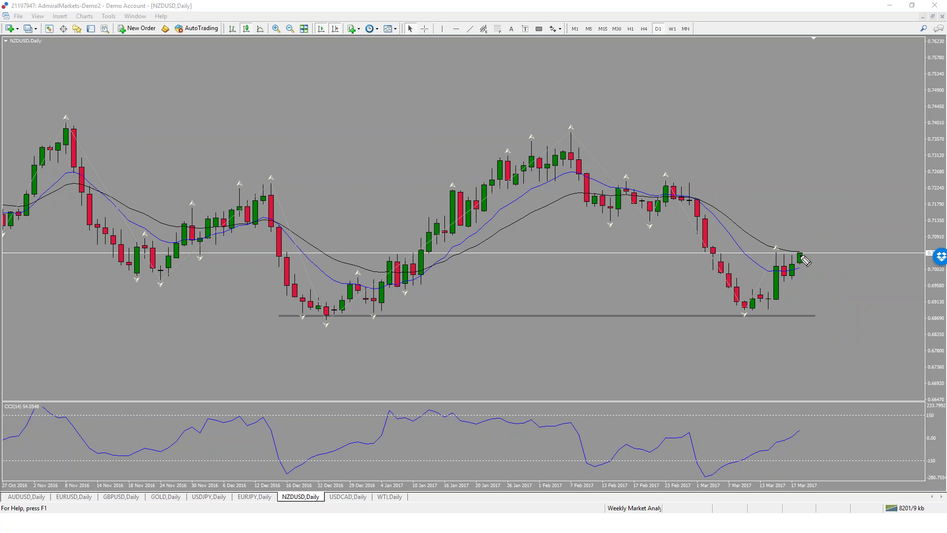
pyautogui.moveTo(774, 252)
pyautogui.mouseDown()
pyautogui.moveTo(799, 250)
pyautogui.moveTo(803, 239)
pyautogui.moveTo(804, 261)
pyautogui.moveTo(808, 240)
pyautogui.moveTo(846, 319)
pyautogui.moveTo(847, 295)
pyautogui.mouseUp()
pyautogui.moveTo(792, 226); pyautogui.dragTo(798, 232)
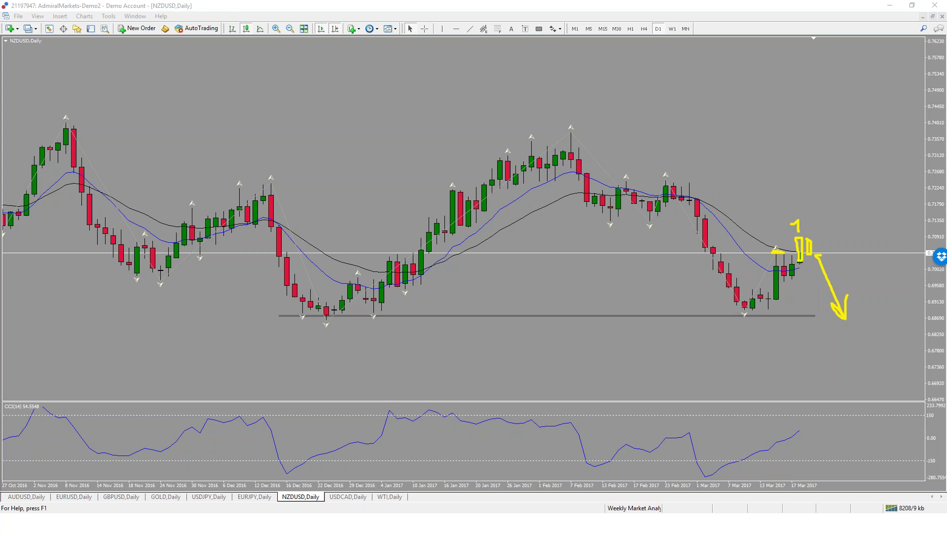
# - Clear the ink on the NZDUSD chart, sketch a drop to a circle at the support band with a rebound arrow, and clear it
pyautogui.press('Escape')
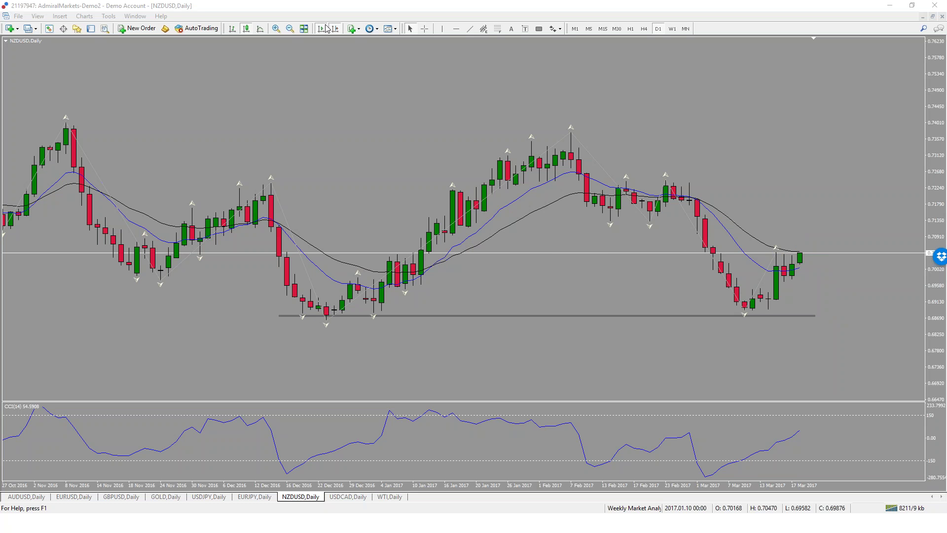
pyautogui.click(290, 29)
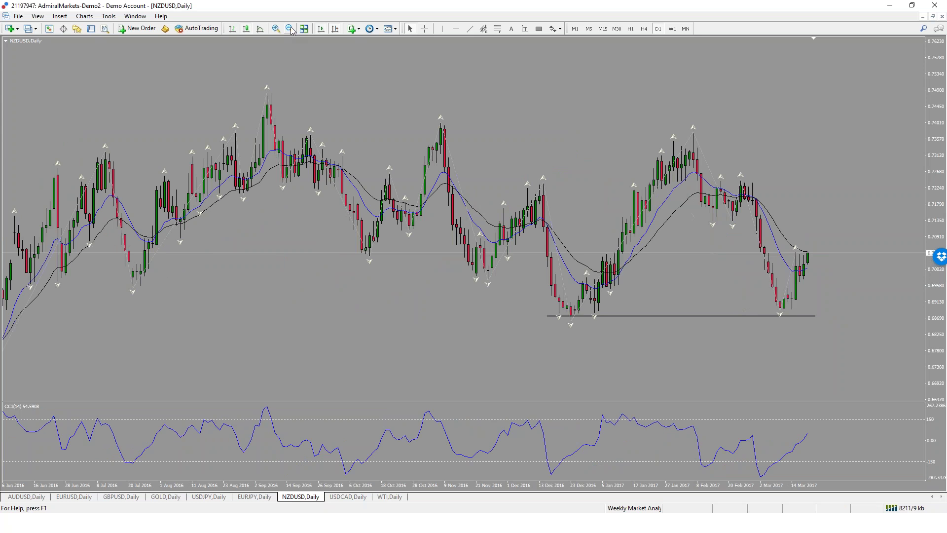
pyautogui.click(290, 29)
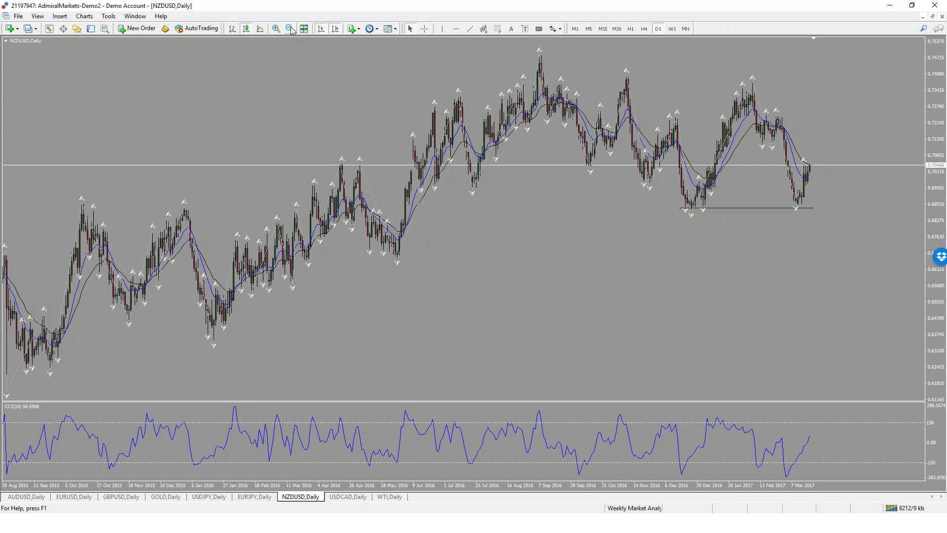
pyautogui.click(276, 28)
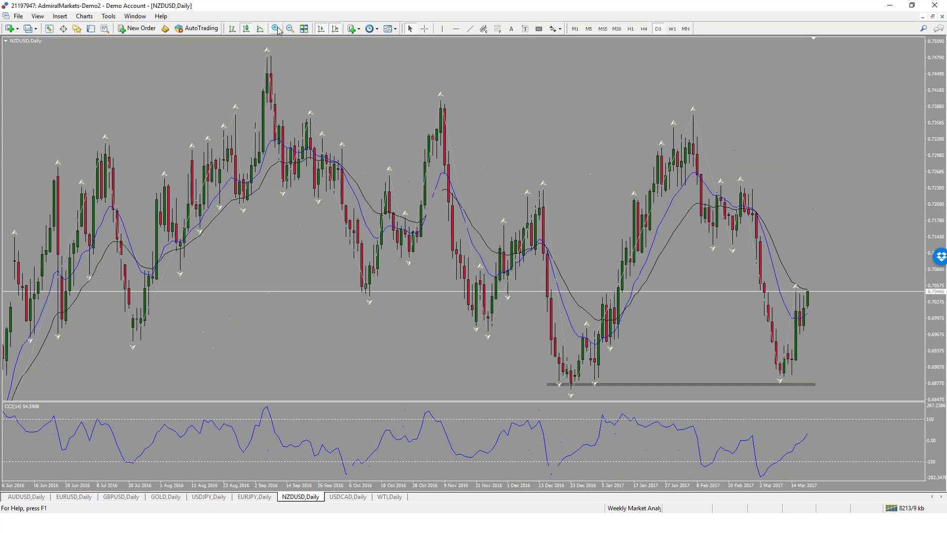
pyautogui.click(276, 29)
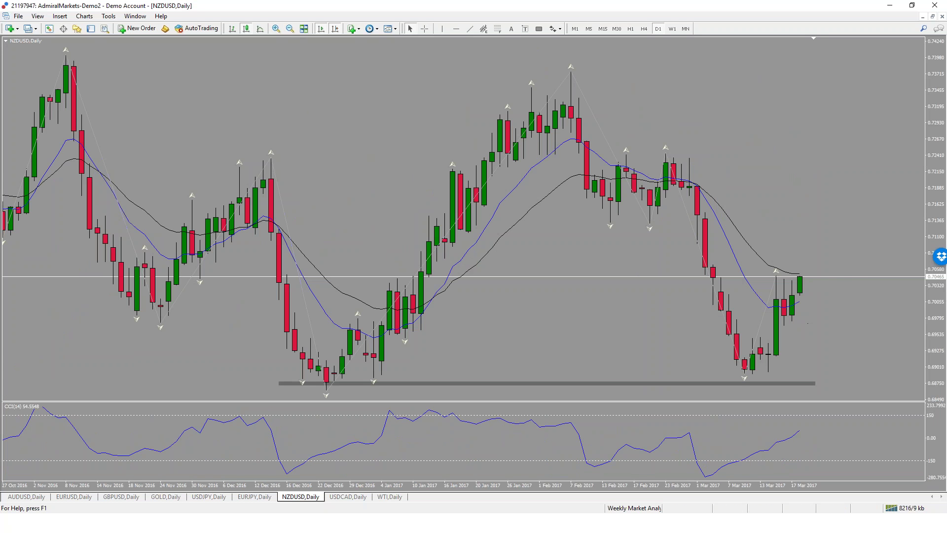
pyautogui.moveTo(803, 285)
pyautogui.mouseDown()
pyautogui.moveTo(856, 384)
pyautogui.moveTo(852, 370)
pyautogui.moveTo(839, 387)
pyautogui.moveTo(870, 384)
pyautogui.moveTo(847, 391)
pyautogui.moveTo(866, 373)
pyautogui.moveTo(840, 370)
pyautogui.moveTo(864, 389)
pyautogui.moveTo(862, 369)
pyautogui.moveTo(890, 314)
pyautogui.moveTo(896, 333)
pyautogui.mouseUp()
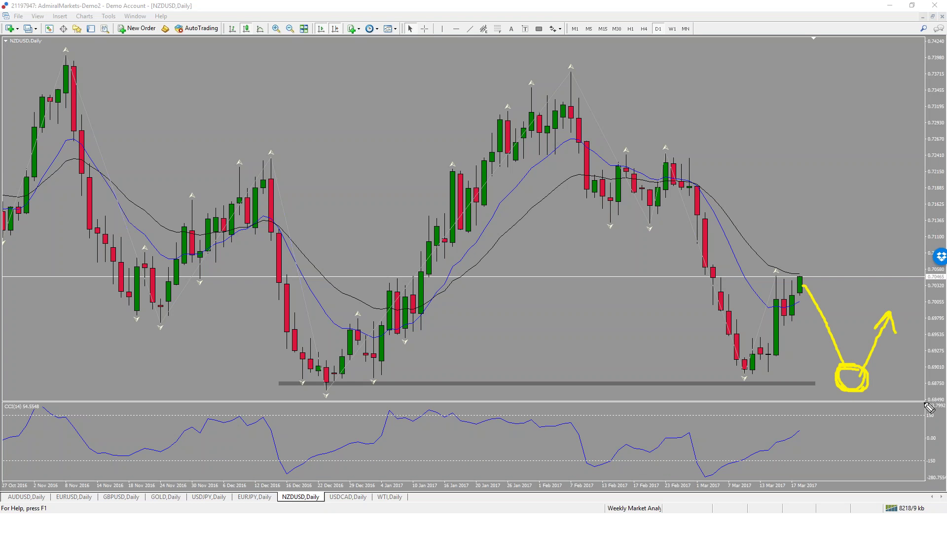
pyautogui.press('e')
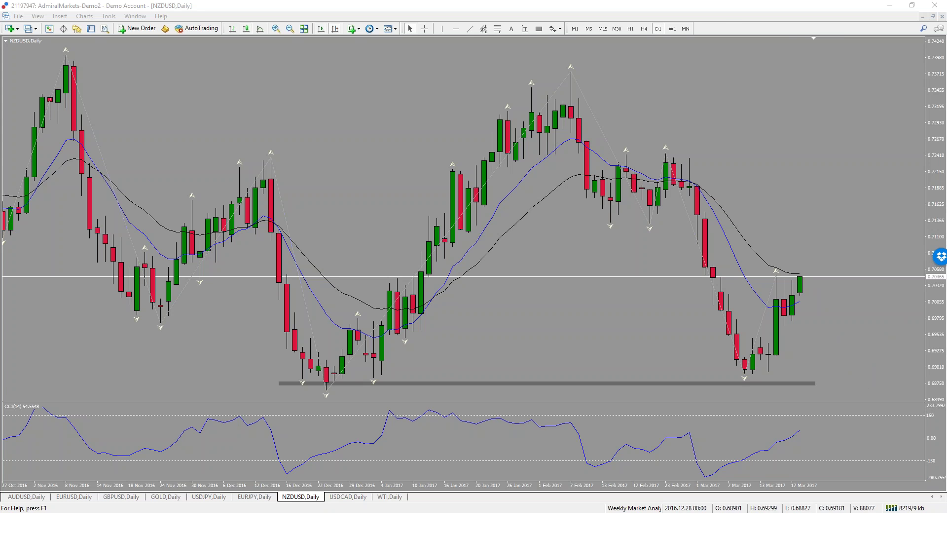
# - Open the USDCAD daily chart, sketch the price path from the late-February low towards the resistance band, and clear the ink
pyautogui.hotkey('ctrl', 'Tab')
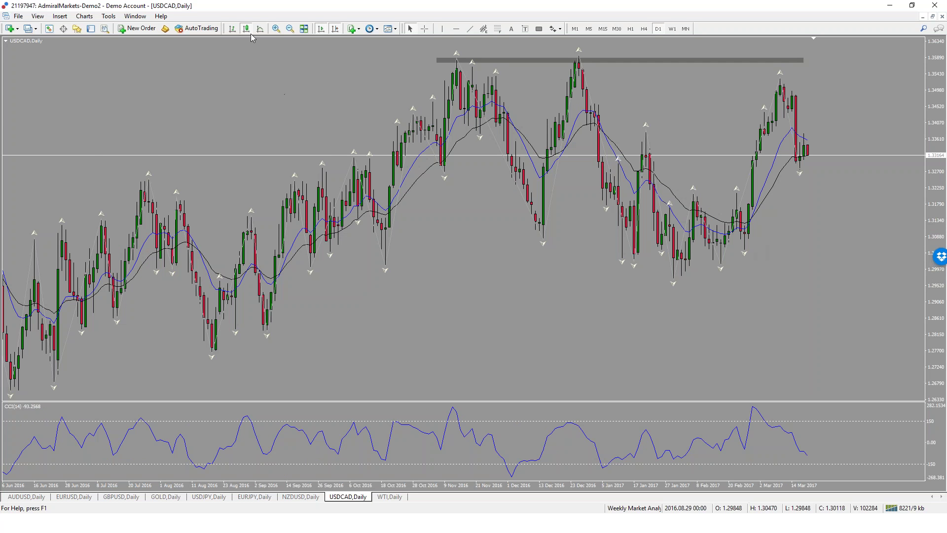
pyautogui.click(276, 29)
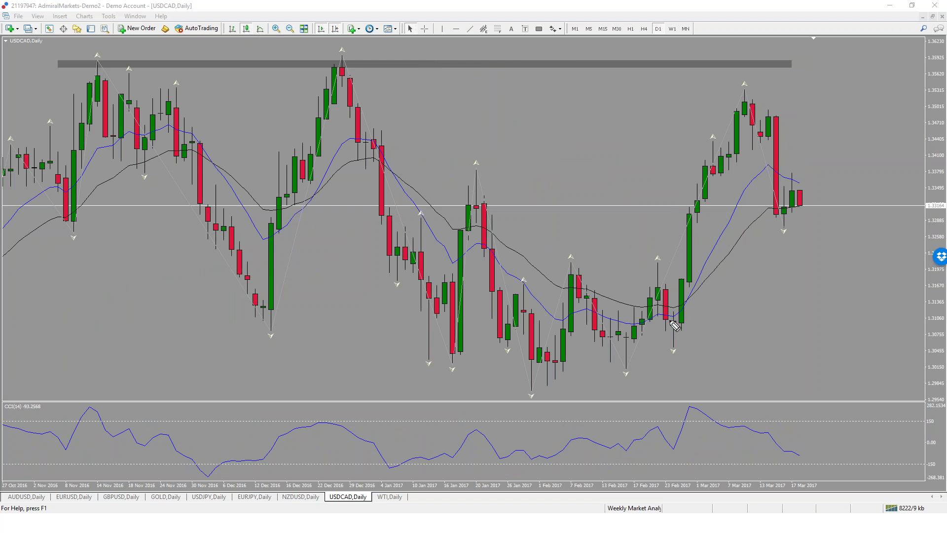
pyautogui.moveTo(668, 320)
pyautogui.mouseDown()
pyautogui.moveTo(750, 106)
pyautogui.moveTo(786, 197)
pyautogui.moveTo(854, 115)
pyautogui.mouseUp()
pyautogui.press('e')
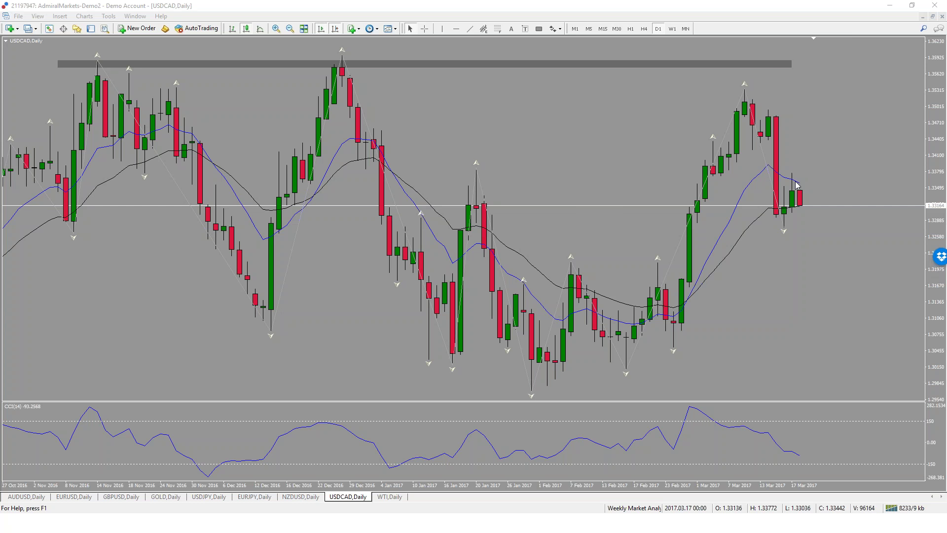
# - Draw a thin rectangle as a support band along the USDCAD lows near 1.30, from late September 2016 to beyond the latest candle
pyautogui.click(290, 28)
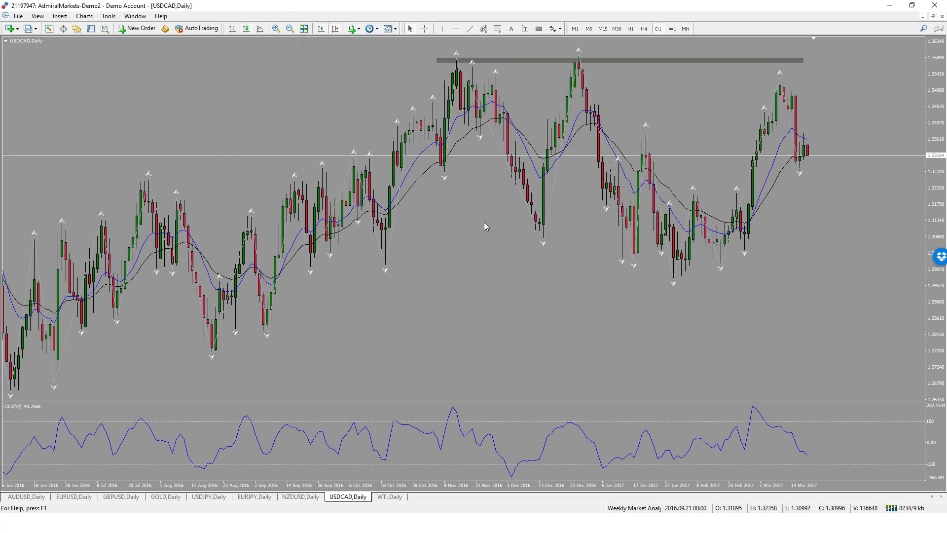
pyautogui.middleClick(518, 257)
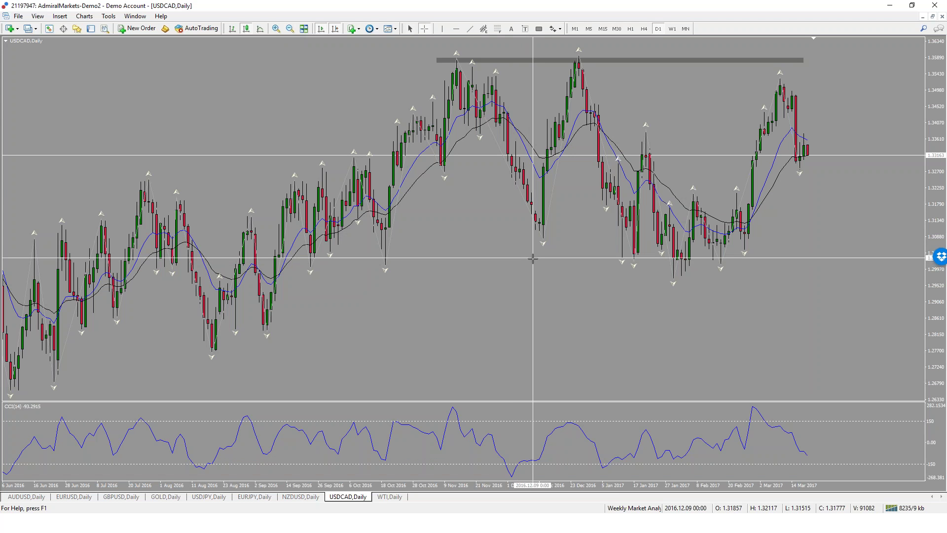
pyautogui.middleClick(533, 258)
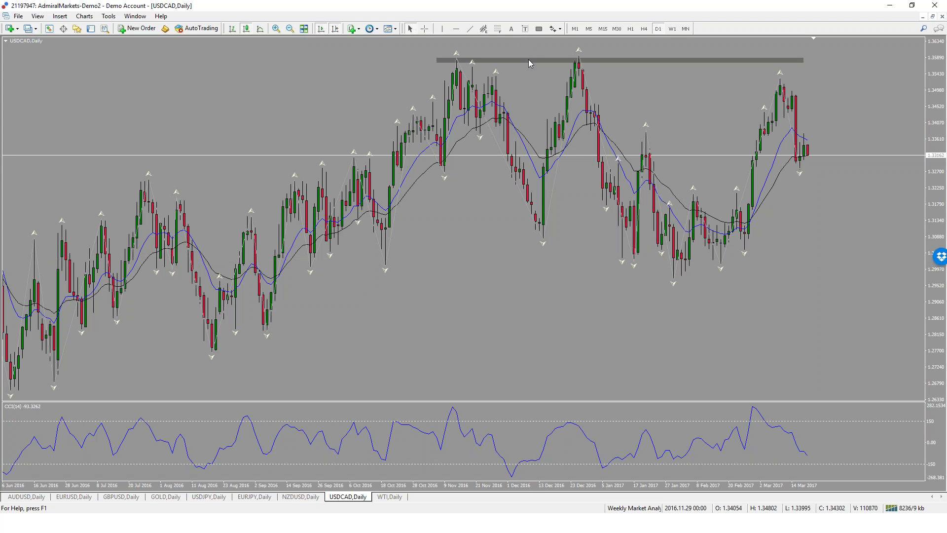
pyautogui.moveTo(307, 255); pyautogui.dragTo(908, 260)
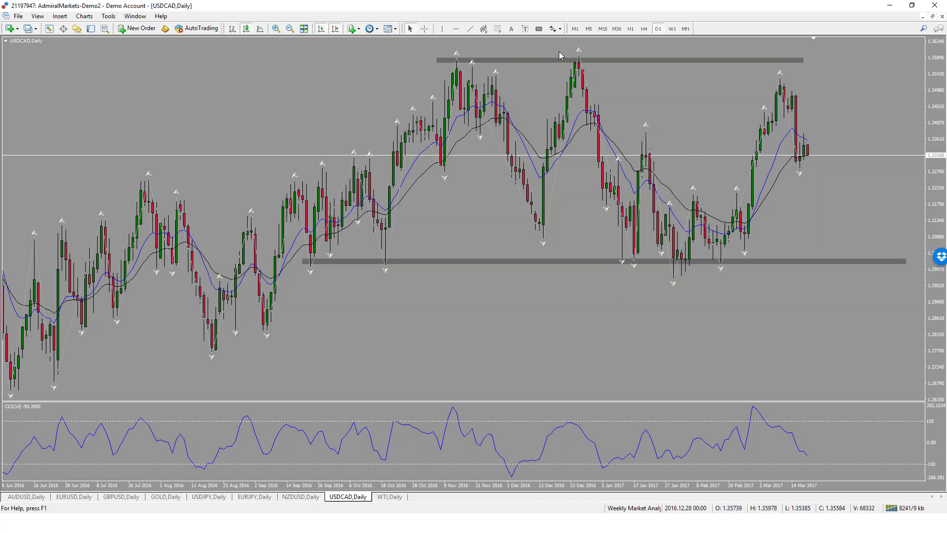
# - Try a descending equidistant channel from the late-December 2016 high to the March 2017 high, and delete it
pyautogui.click(483, 29)
pyautogui.moveTo(563, 58); pyautogui.dragTo(803, 87)
pyautogui.moveTo(562, 131); pyautogui.dragTo(575, 249)
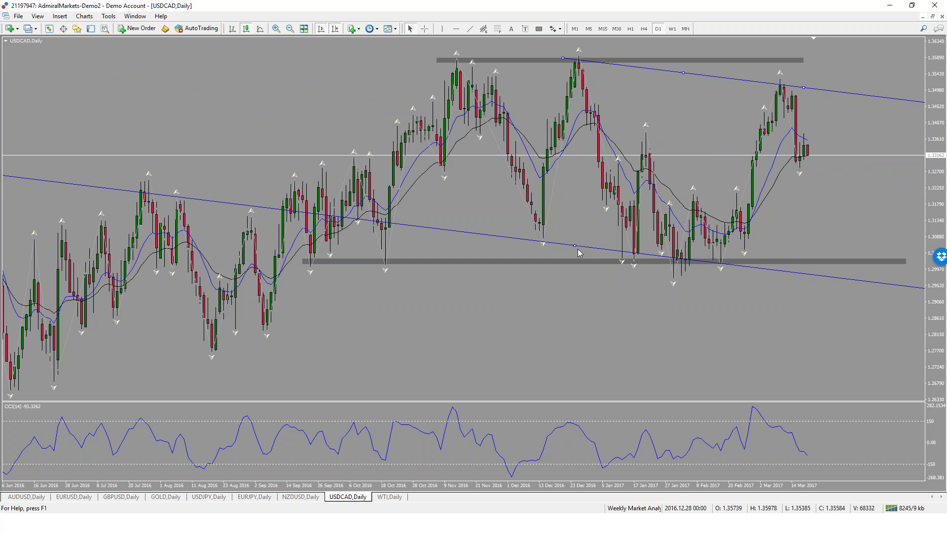
pyautogui.press('Delete')
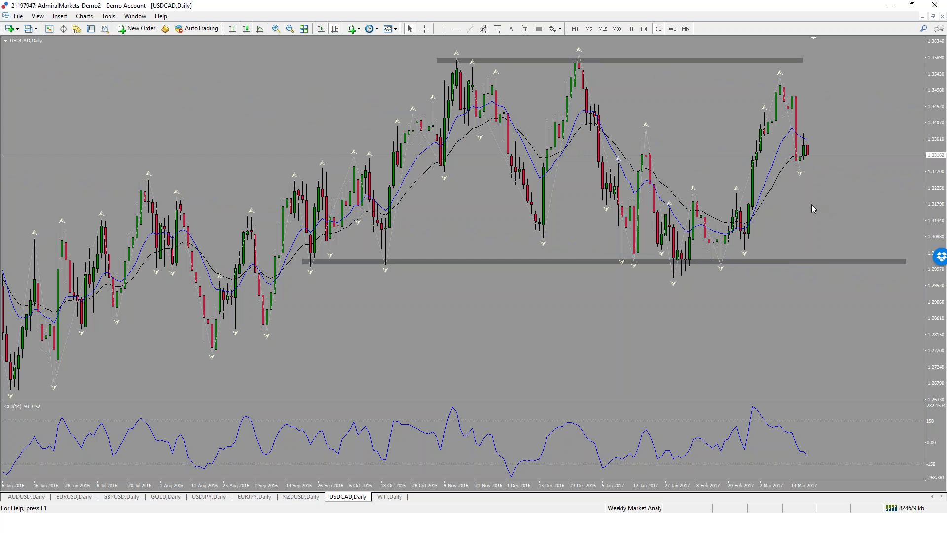
# - Draw an ascending equidistant channel through the January and March 2017 highs, with its parallel line along the February lows
pyautogui.click(277, 30)
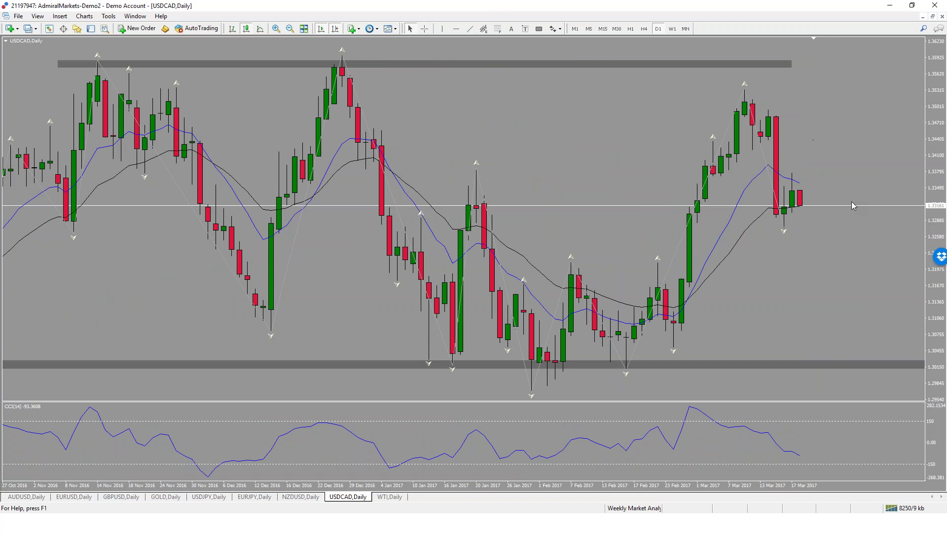
pyautogui.click(483, 29)
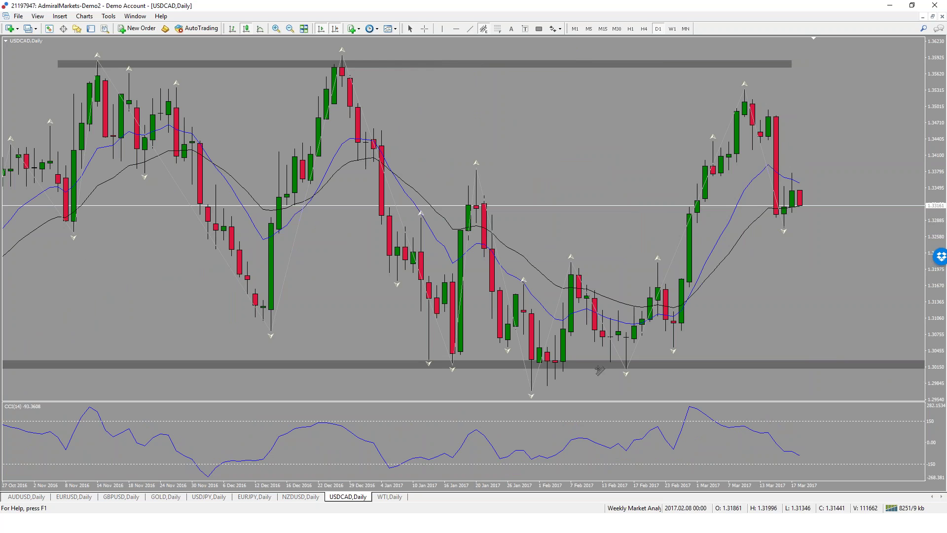
pyautogui.moveTo(446, 215)
pyautogui.mouseDown()
pyautogui.moveTo(689, 136)
pyautogui.moveTo(705, 114)
pyautogui.mouseUp()
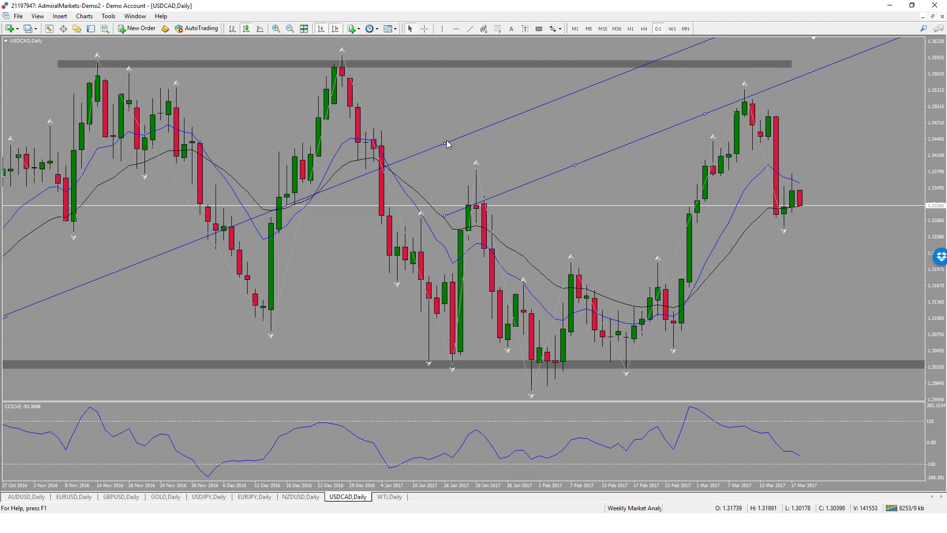
pyautogui.moveTo(463, 135); pyautogui.dragTo(651, 340)
# - Switch USDCAD to the H4 timeframe and adjust the channel's anchor points to fit the January and March highs and the February lows
pyautogui.click(644, 29)
pyautogui.click(290, 29)
pyautogui.click(290, 28)
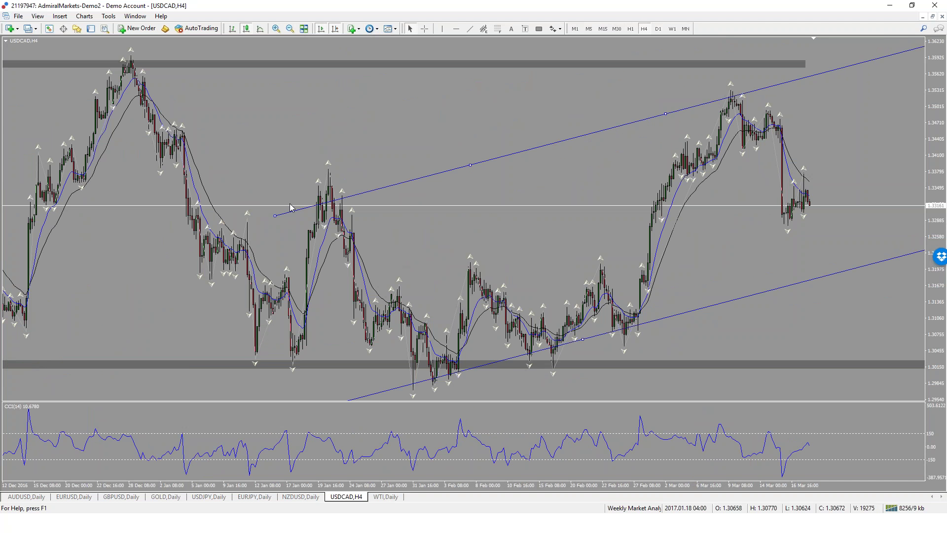
pyautogui.moveTo(275, 215); pyautogui.dragTo(265, 203)
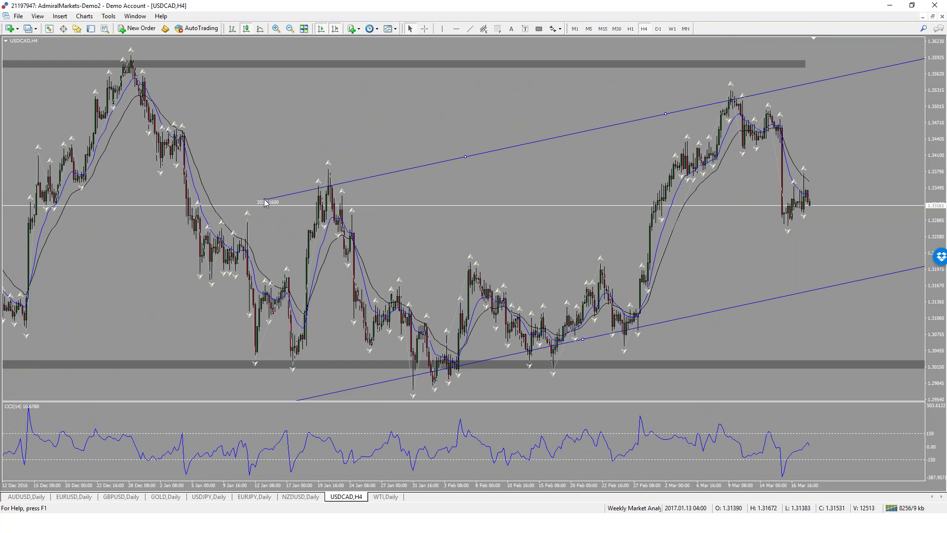
pyautogui.moveTo(607, 336); pyautogui.dragTo(621, 346)
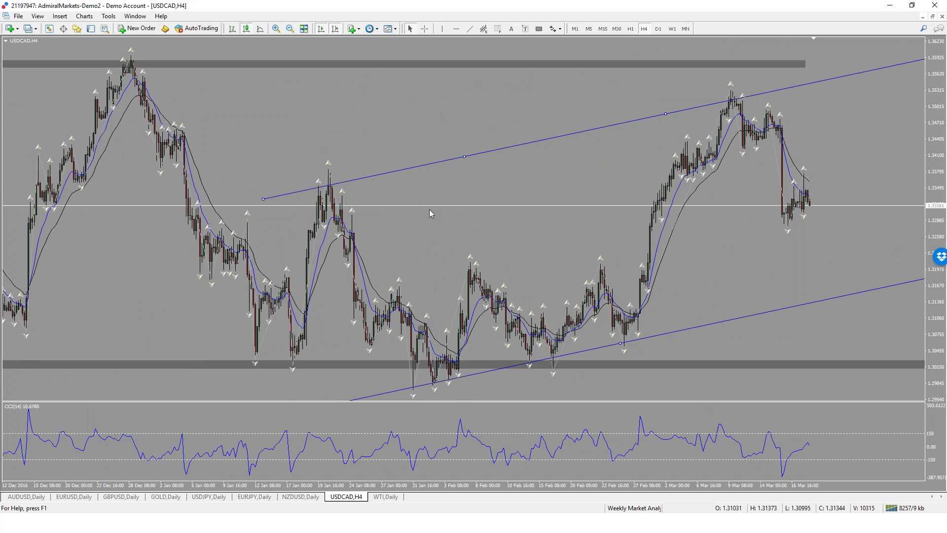
pyautogui.moveTo(759, 90); pyautogui.dragTo(761, 86)
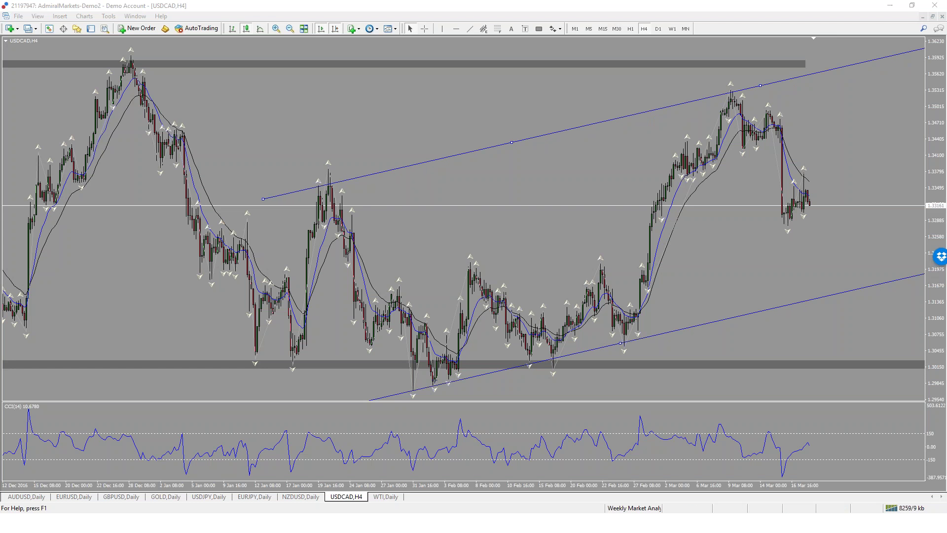
# - Mark the price touches on both channel lines in ink and draw a rising arrow along the lower line
pyautogui.moveTo(325, 199); pyautogui.dragTo(334, 172)
pyautogui.moveTo(732, 98); pyautogui.dragTo(740, 87)
pyautogui.moveTo(433, 402); pyautogui.dragTo(447, 374)
pyautogui.moveTo(541, 381)
pyautogui.mouseDown()
pyautogui.moveTo(563, 343)
pyautogui.moveTo(633, 324)
pyautogui.mouseUp()
pyautogui.moveTo(433, 394); pyautogui.dragTo(538, 365)
pyautogui.moveTo(772, 292); pyautogui.dragTo(773, 311)
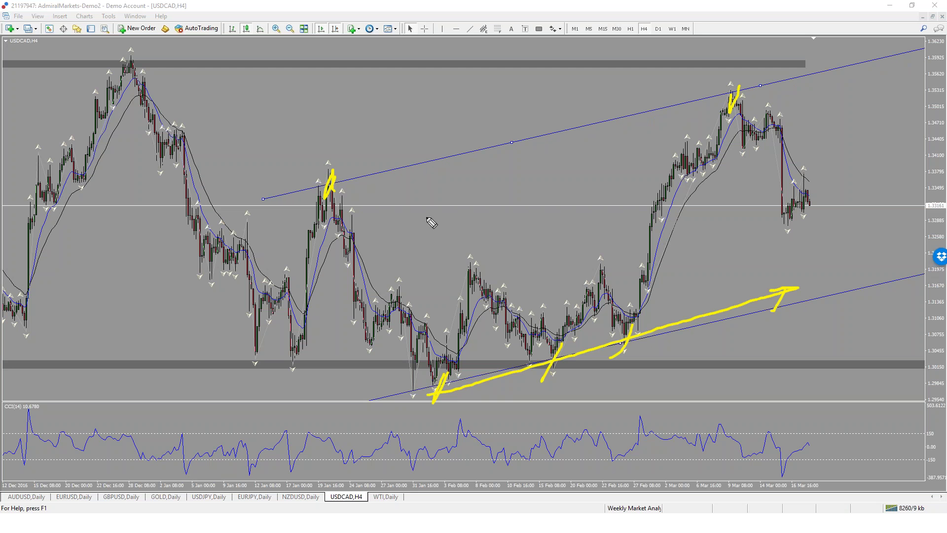
# - Sketch a rising arrow along the upper channel line and undo its strokes
pyautogui.moveTo(278, 195)
pyautogui.mouseDown()
pyautogui.moveTo(461, 139)
pyautogui.moveTo(633, 109)
pyautogui.moveTo(605, 101)
pyautogui.moveTo(604, 146)
pyautogui.mouseUp()
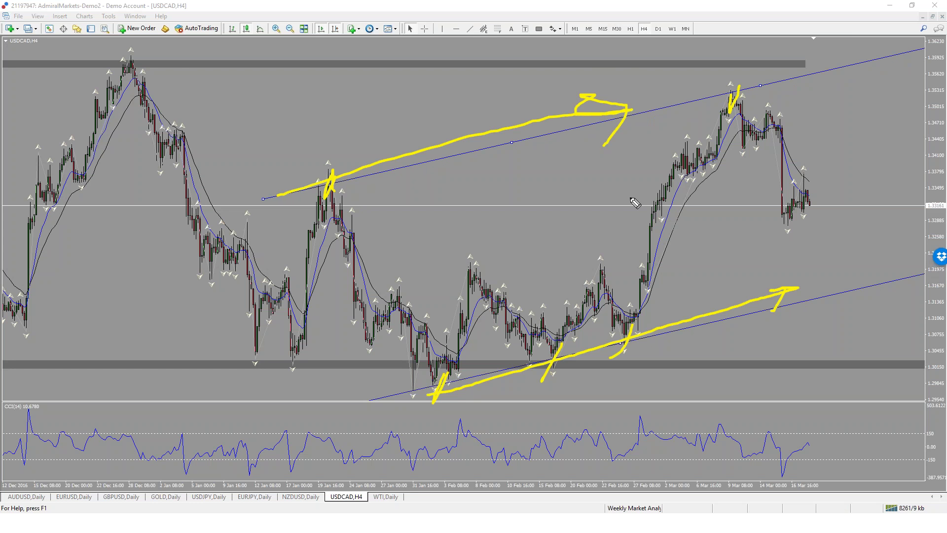
pyautogui.hotkey('ctrl', 'z')
pyautogui.hotkey('ctrl', 'z')
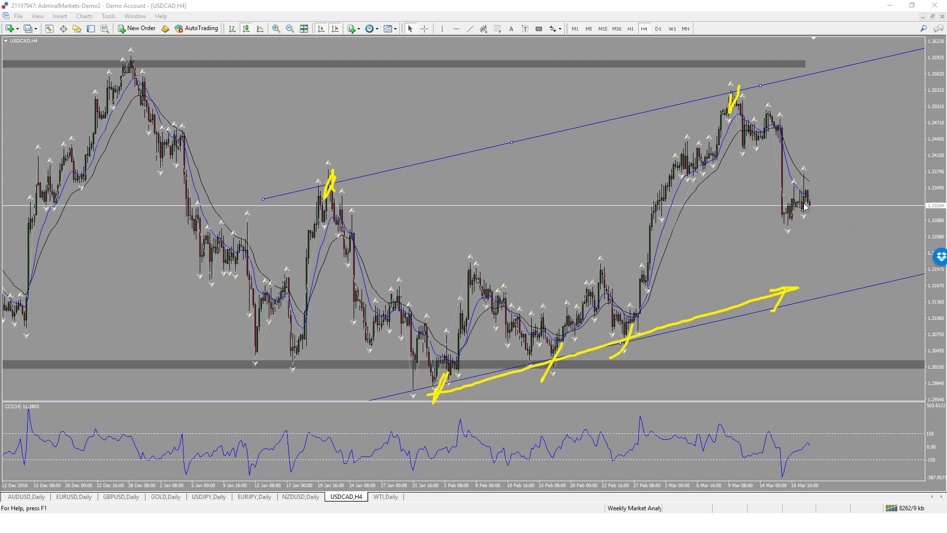
# - Sketch a drop to a circle at the lower channel line with a rebound arrow, label it "4Hr", and clear all ink
pyautogui.moveTo(805, 199)
pyautogui.mouseDown()
pyautogui.moveTo(841, 256)
pyautogui.moveTo(841, 288)
pyautogui.moveTo(869, 300)
pyautogui.moveTo(863, 281)
pyautogui.moveTo(882, 212)
pyautogui.moveTo(887, 232)
pyautogui.mouseUp()
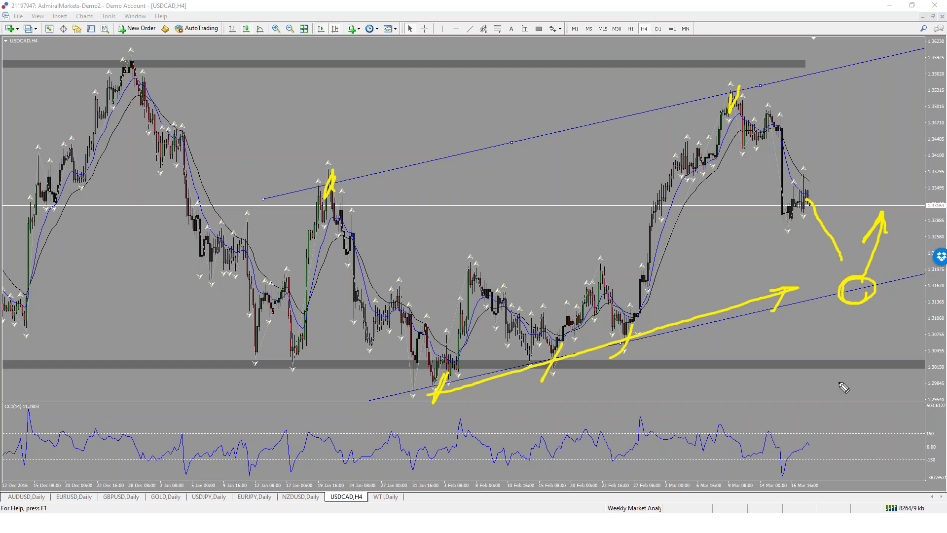
pyautogui.moveTo(795, 349)
pyautogui.mouseDown()
pyautogui.moveTo(795, 393)
pyautogui.moveTo(796, 377)
pyautogui.mouseUp()
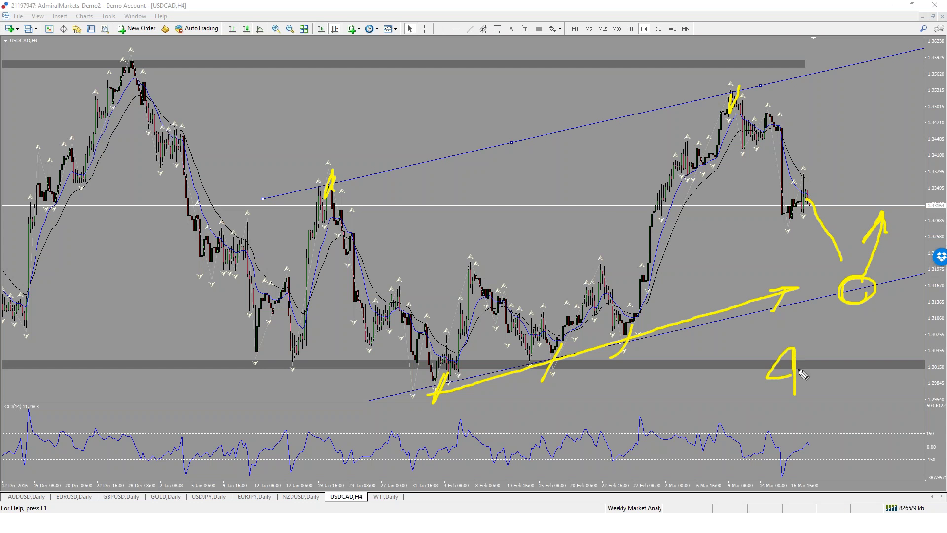
pyautogui.moveTo(809, 345)
pyautogui.mouseDown()
pyautogui.moveTo(809, 395)
pyautogui.moveTo(828, 367)
pyautogui.mouseUp()
pyautogui.moveTo(829, 343)
pyautogui.mouseDown()
pyautogui.moveTo(831, 387)
pyautogui.moveTo(864, 354)
pyautogui.mouseUp()
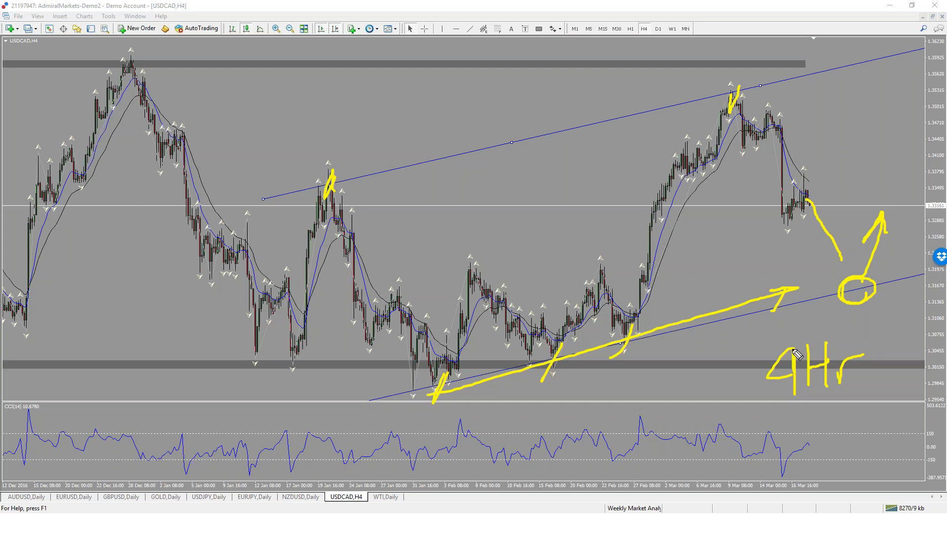
pyautogui.press('Escape')
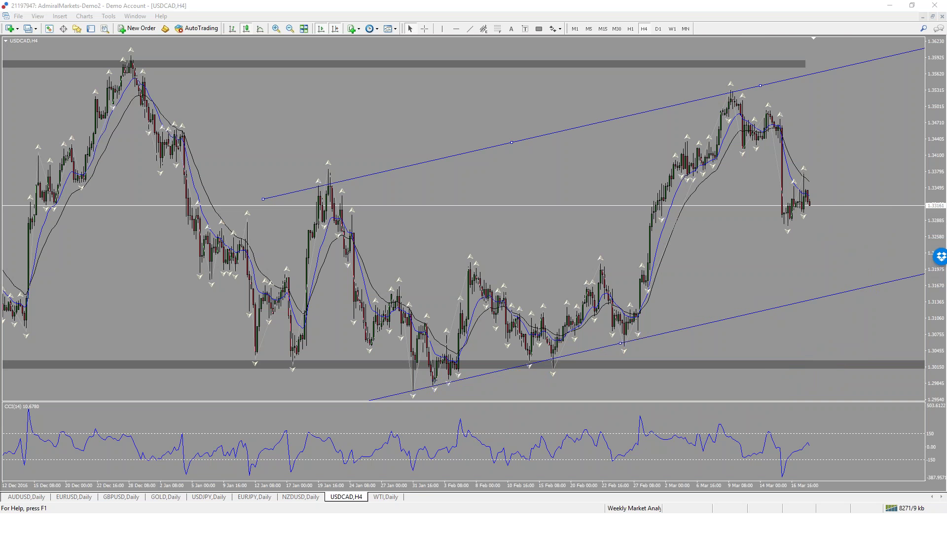
# - Deselect the channel, return USDCAD to the daily timeframe, and highlight the resistance and support bands in ink
pyautogui.doubleClick(513, 142)
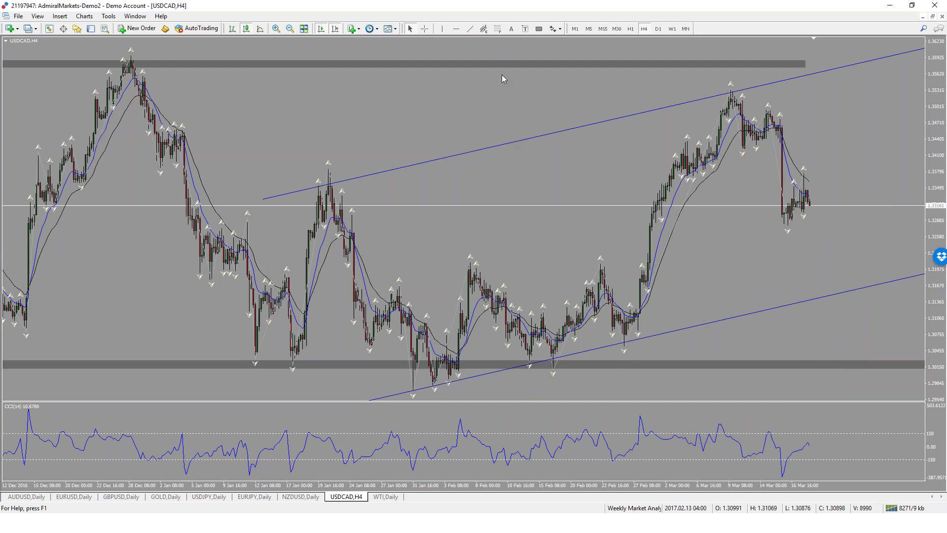
pyautogui.click(658, 29)
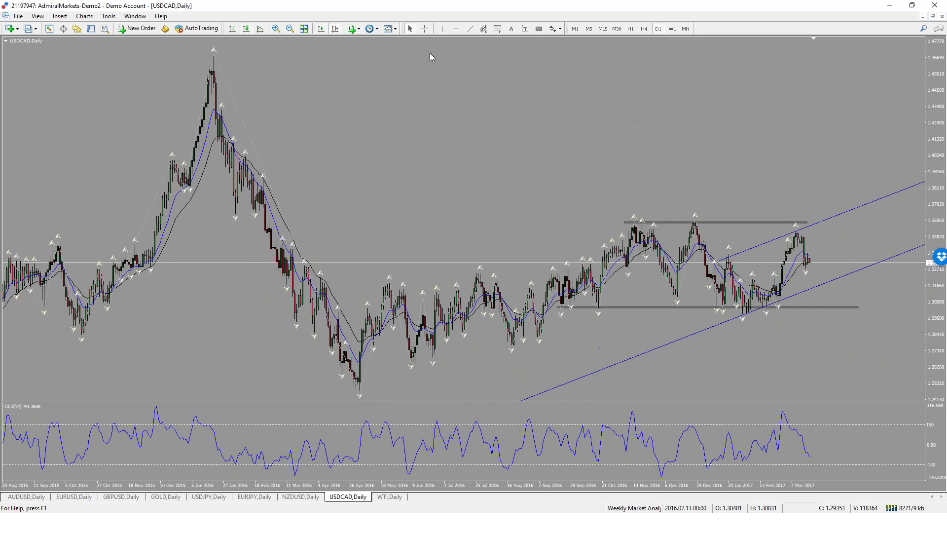
pyautogui.click(277, 29)
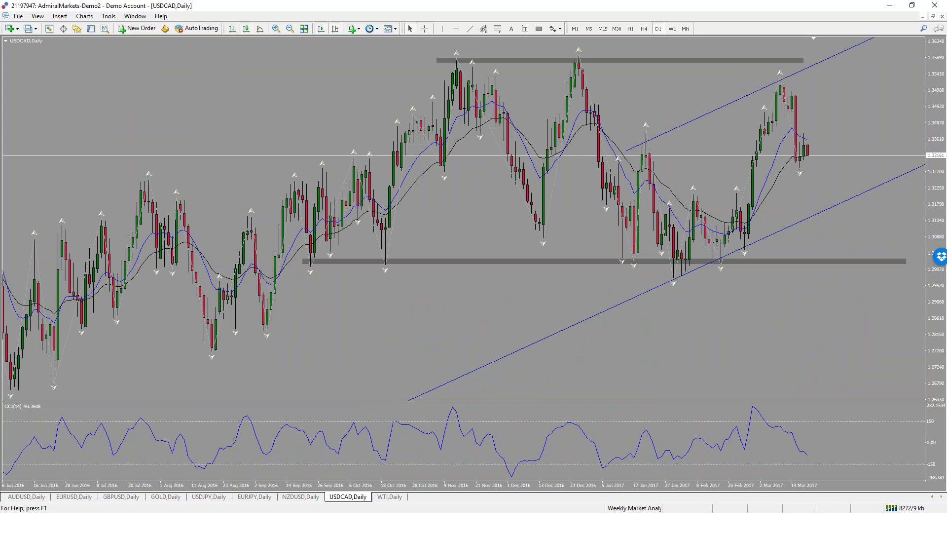
pyautogui.moveTo(749, 60); pyautogui.dragTo(845, 61)
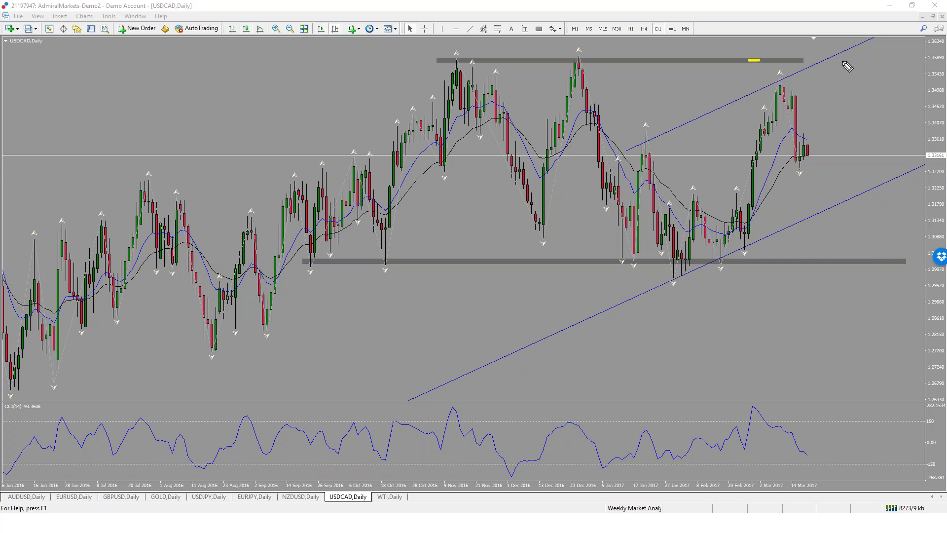
pyautogui.moveTo(616, 256); pyautogui.dragTo(871, 257)
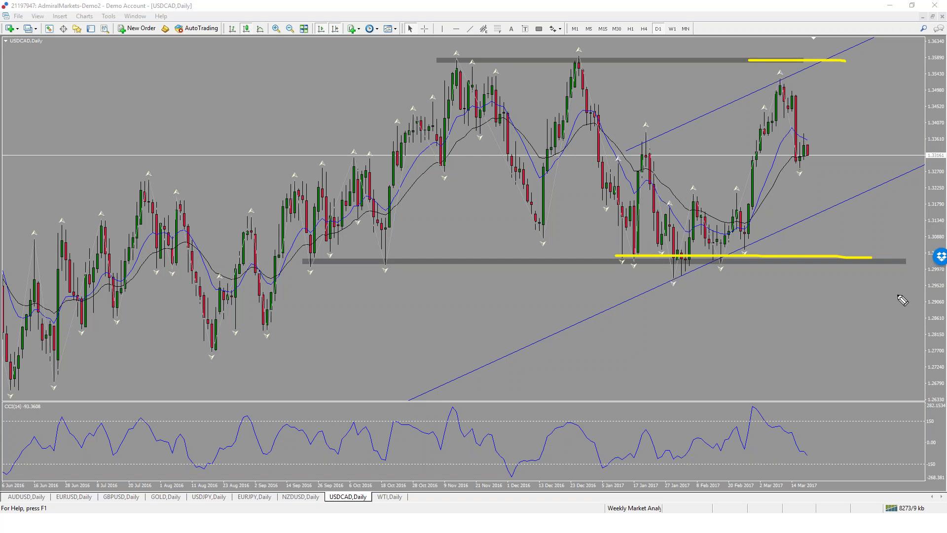
# - Trace the upper and lower lines of the rising USDCAD channel in ink and clear all ink
pyautogui.moveTo(587, 171); pyautogui.dragTo(718, 117)
pyautogui.moveTo(783, 97); pyautogui.dragTo(816, 72)
pyautogui.moveTo(602, 306); pyautogui.dragTo(849, 204)
pyautogui.press('Escape')
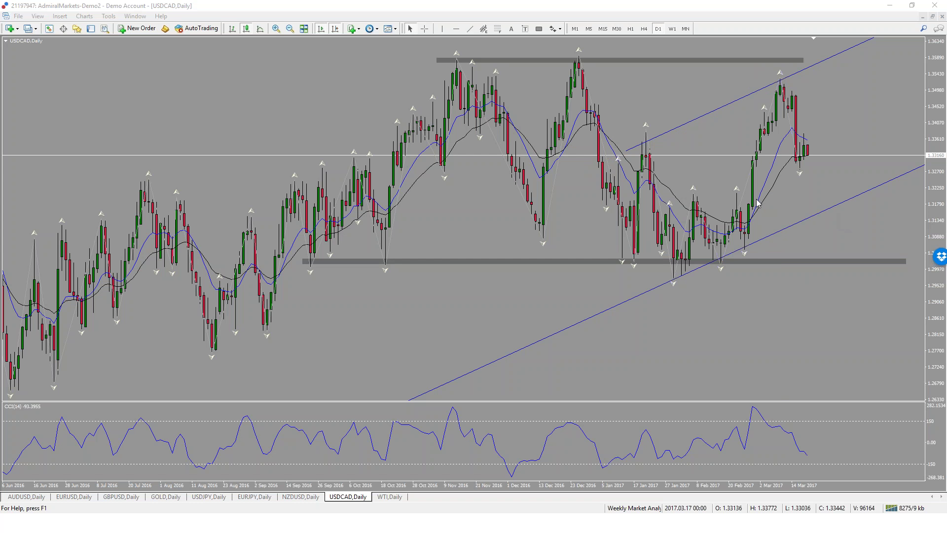
# - Inspect the latest swing low on the USDCAD daily chart with the crosshair
pyautogui.middleClick(783, 191)
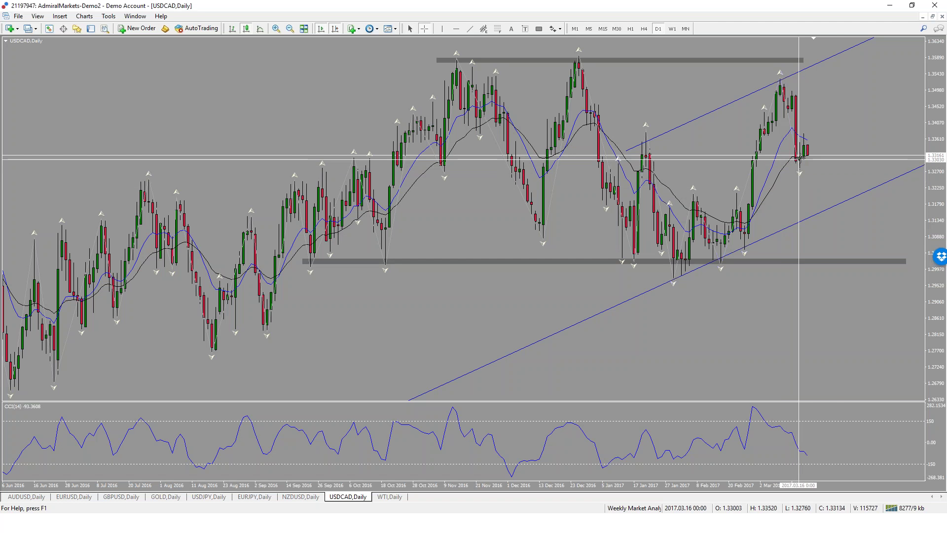
pyautogui.click(834, 157)
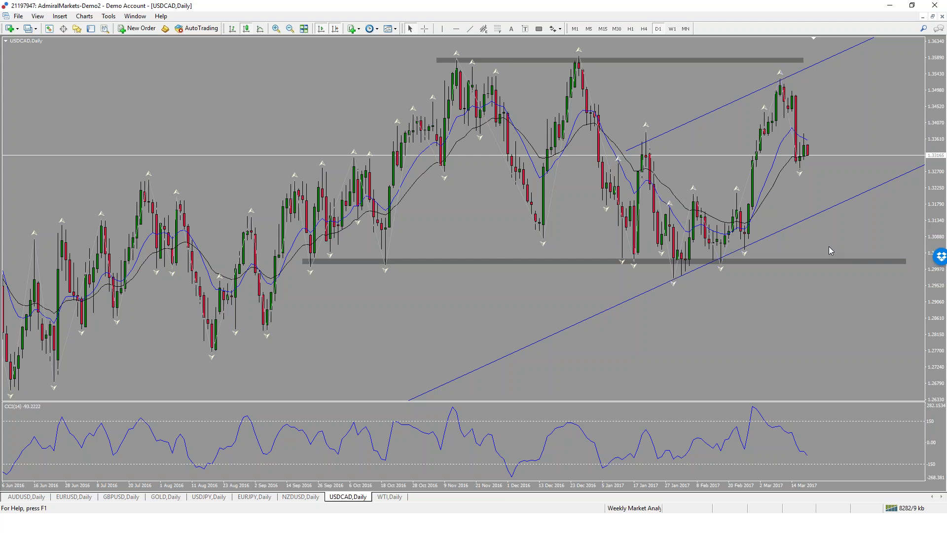
# - On the WTI daily chart, circle the recent low at the rising trendline, draw a rising arrow from it, and erase the ink
pyautogui.click(389, 497)
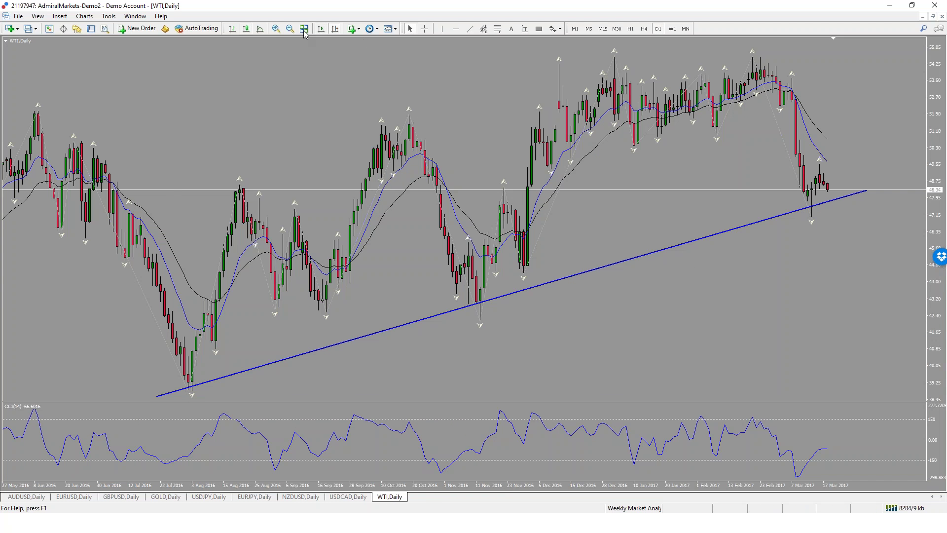
pyautogui.click(276, 28)
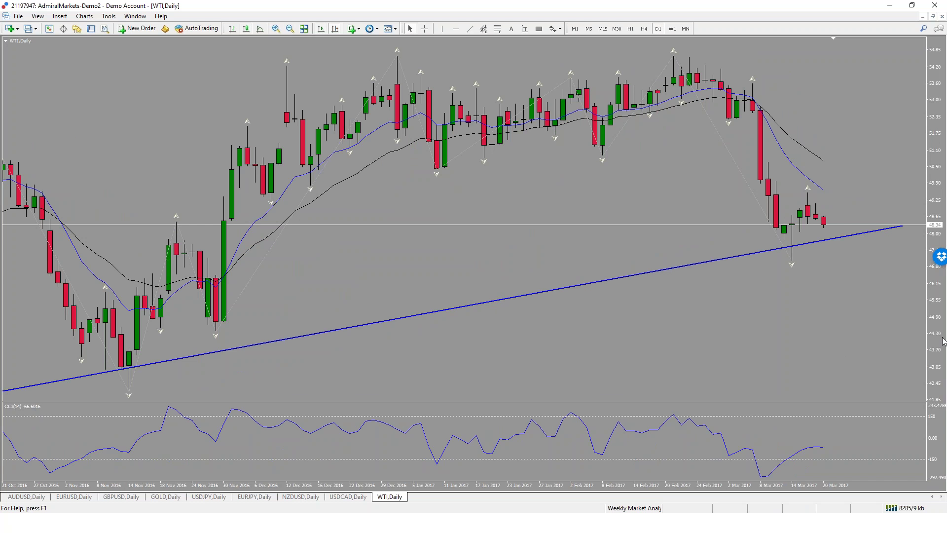
pyautogui.moveTo(781, 216)
pyautogui.mouseDown()
pyautogui.moveTo(778, 276)
pyautogui.moveTo(799, 270)
pyautogui.moveTo(801, 213)
pyautogui.moveTo(786, 206)
pyautogui.moveTo(778, 224)
pyautogui.moveTo(832, 158)
pyautogui.moveTo(844, 165)
pyautogui.moveTo(847, 192)
pyautogui.mouseUp()
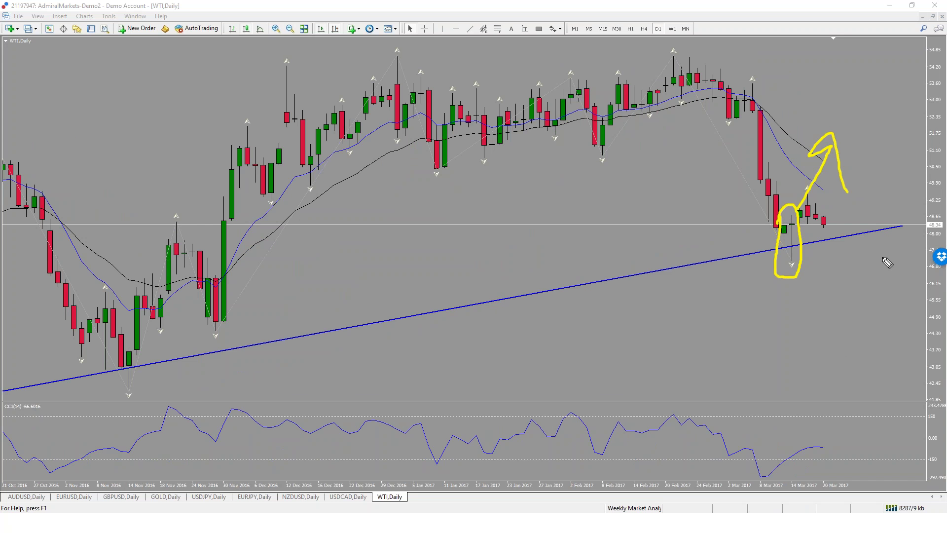
pyautogui.press('e')
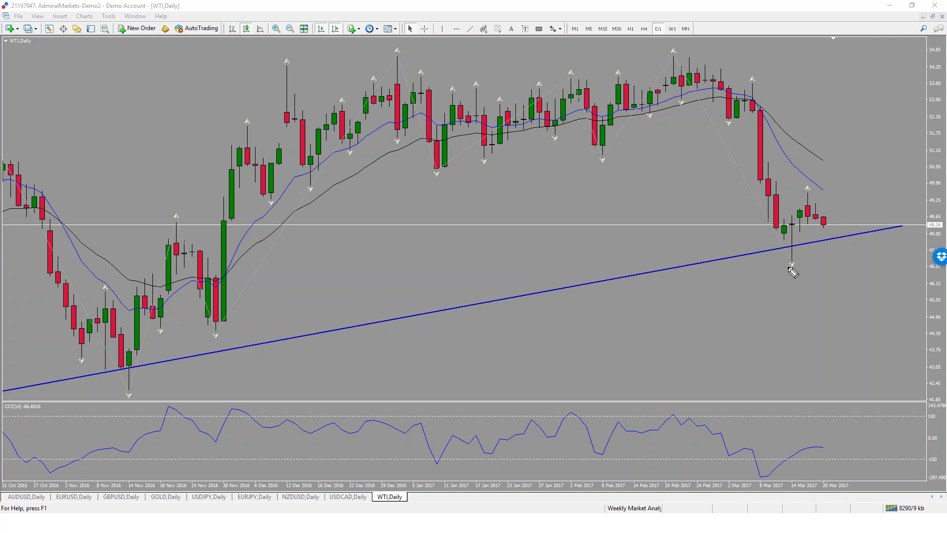
# - Sketch a curved rising arrow from the latest WTI candle past the moving averages and clear the ink
pyautogui.moveTo(824, 220); pyautogui.dragTo(861, 133)
pyautogui.moveTo(843, 143)
pyautogui.mouseDown()
pyautogui.moveTo(861, 133)
pyautogui.moveTo(867, 155)
pyautogui.mouseUp()
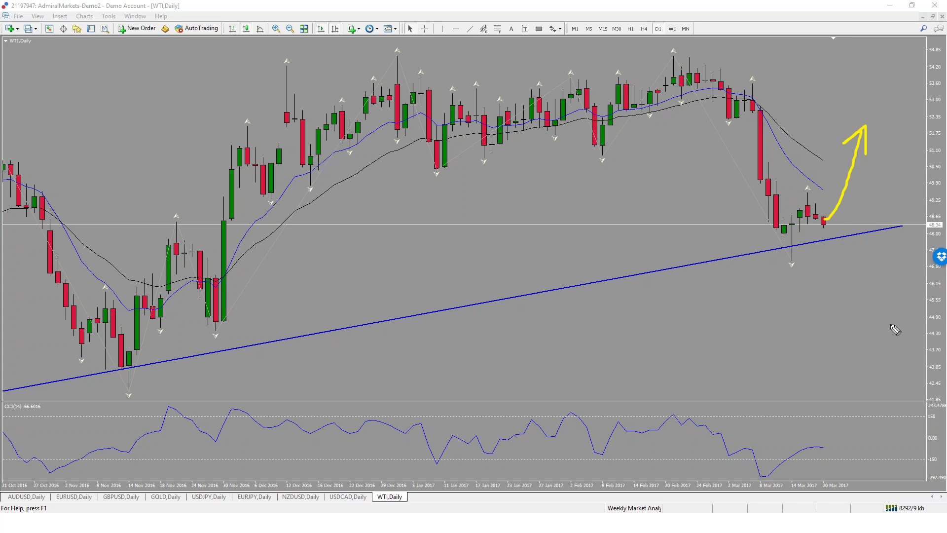
pyautogui.press('Escape')
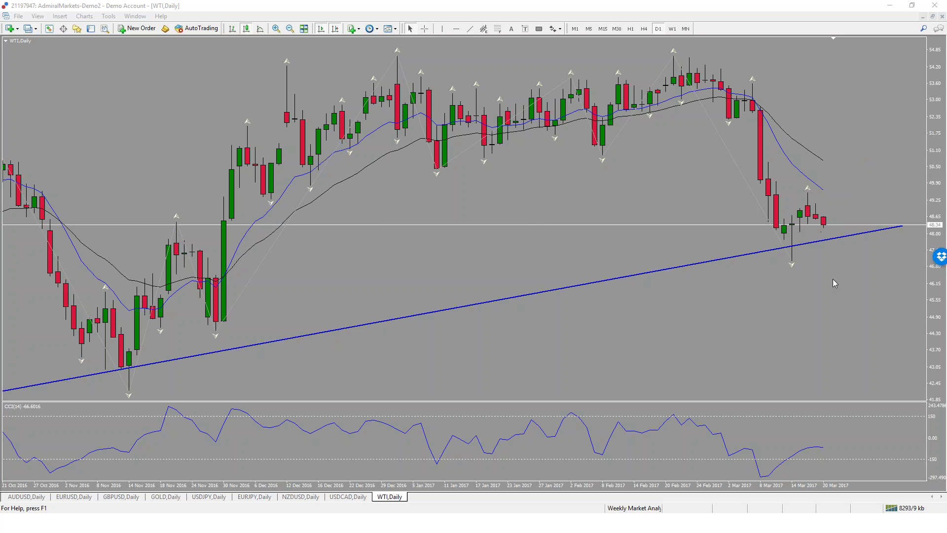
# - Sketch a short rising ink stroke from the latest WTI candles towards the moving averages and clear it
pyautogui.click(290, 28)
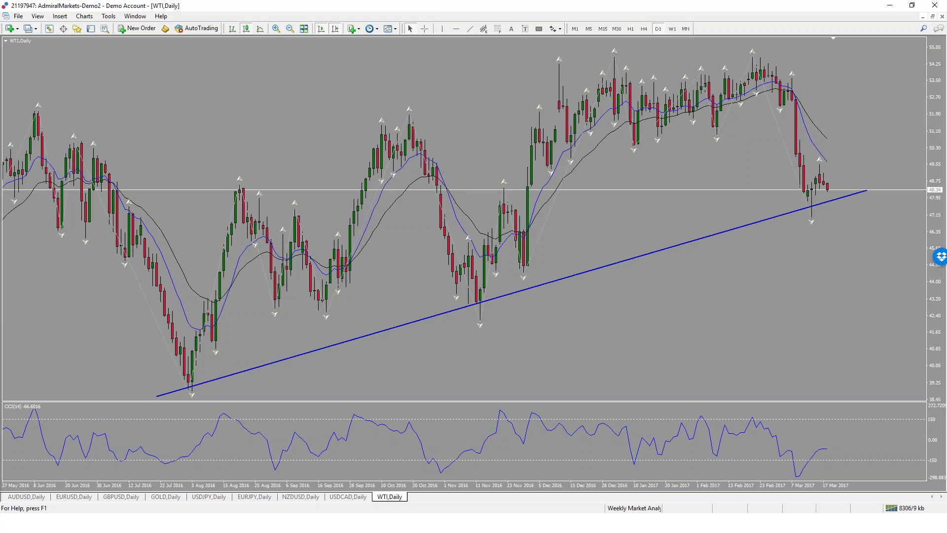
pyautogui.moveTo(822, 181)
pyautogui.mouseDown()
pyautogui.moveTo(847, 147)
pyautogui.moveTo(845, 158)
pyautogui.mouseUp()
pyautogui.press('Escape')
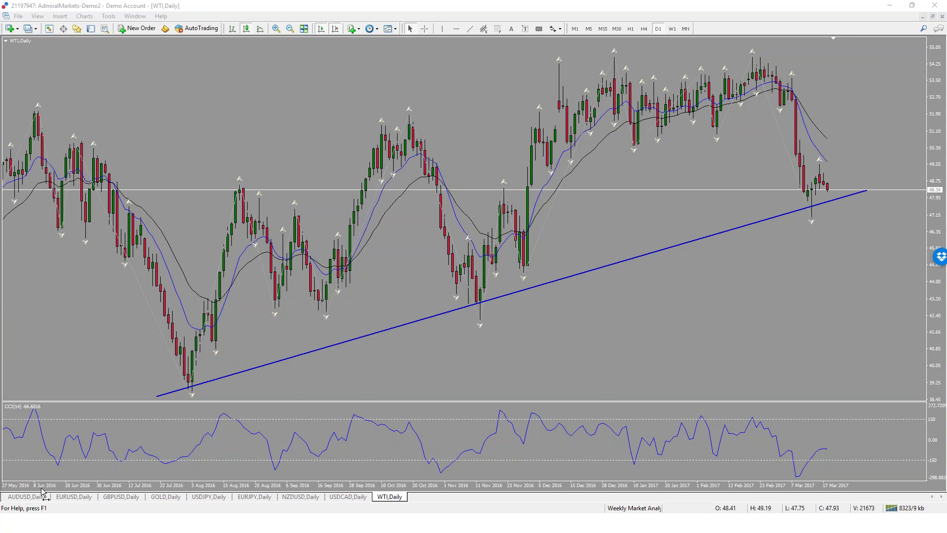
# - Review the daily charts in order from AUDUSD through EURUSD, GBPUSD, GOLD, USDJPY, EURJPY, NZDUSD and USDCAD to WTI, examining price against the marked levels
pyautogui.click(28, 499)
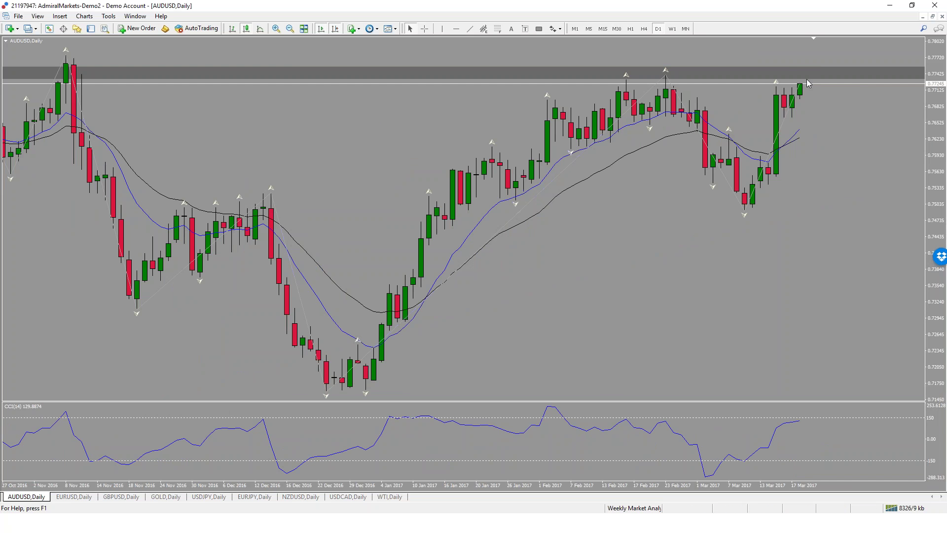
pyautogui.click(72, 498)
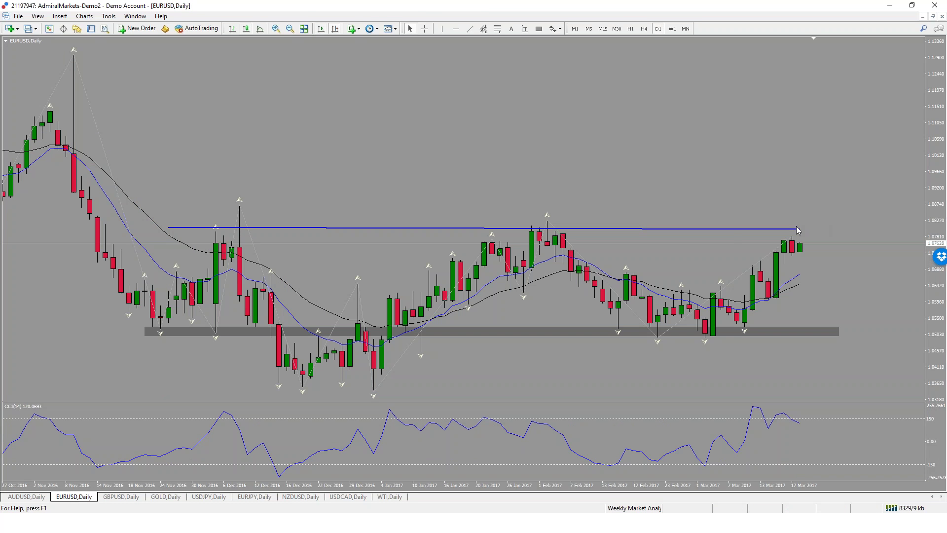
pyautogui.click(123, 498)
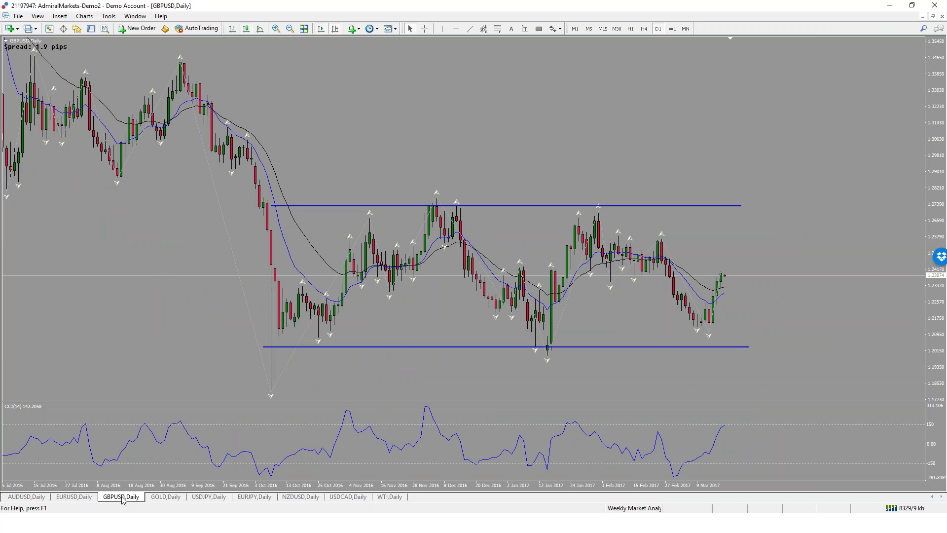
pyautogui.click(167, 498)
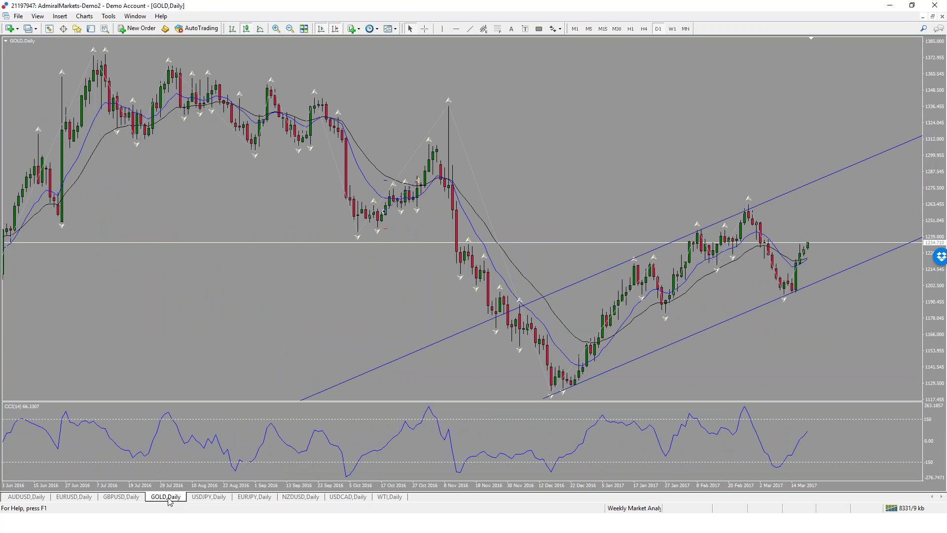
pyautogui.click(206, 500)
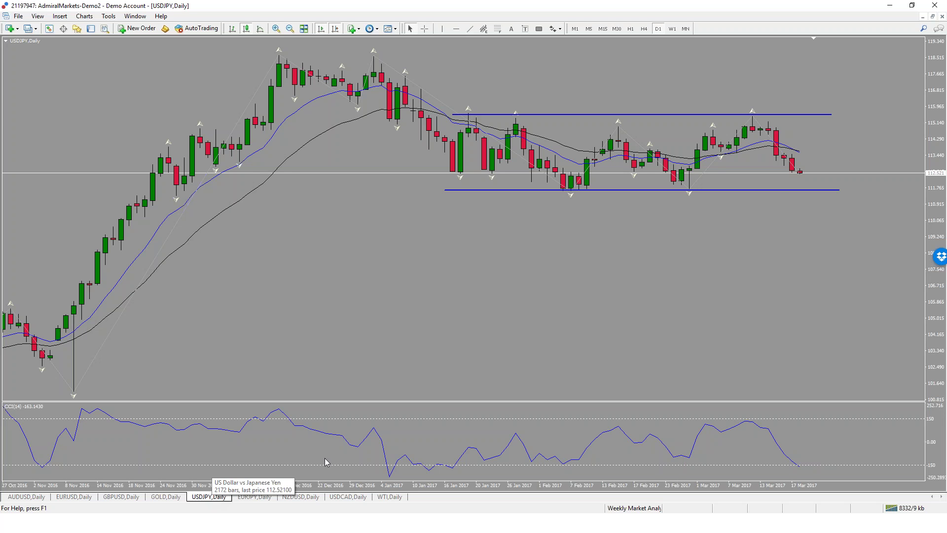
pyautogui.click(256, 498)
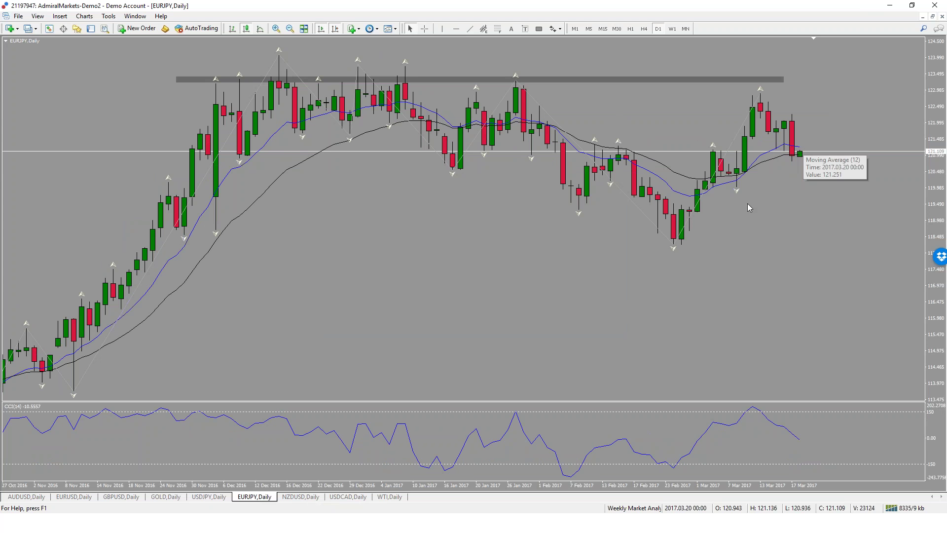
pyautogui.click(303, 497)
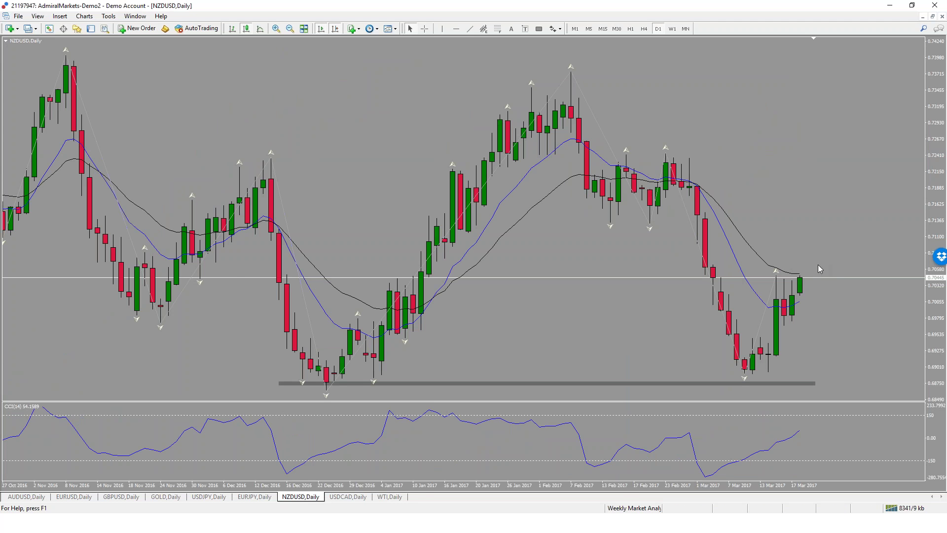
pyautogui.click(348, 499)
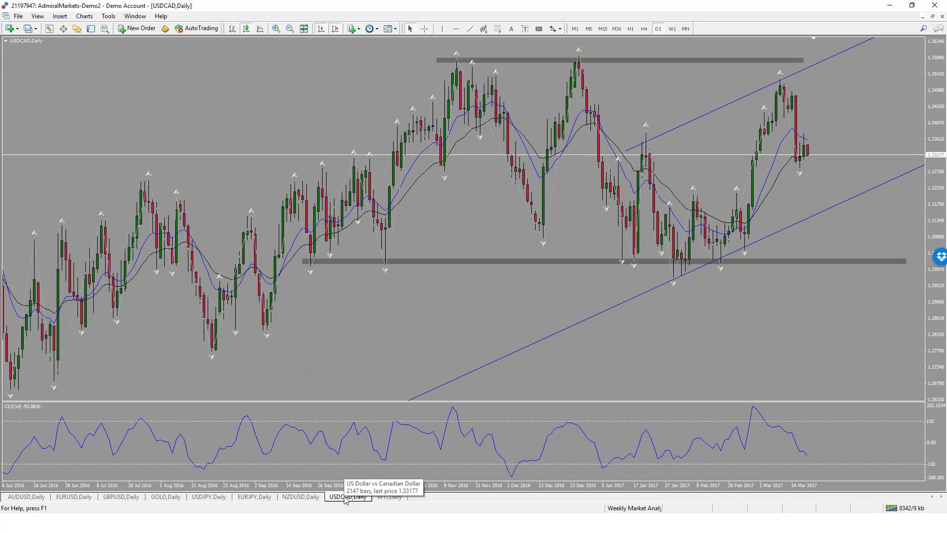
pyautogui.click(390, 497)
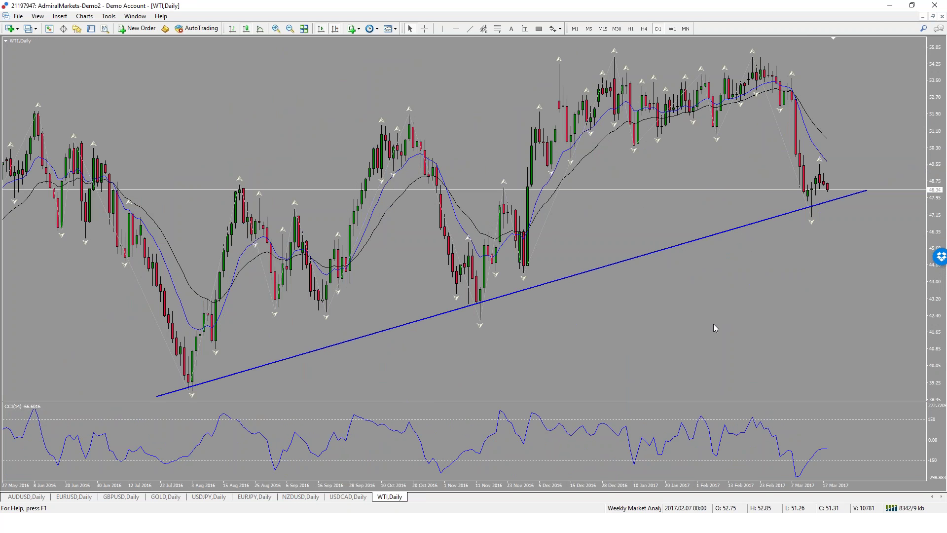